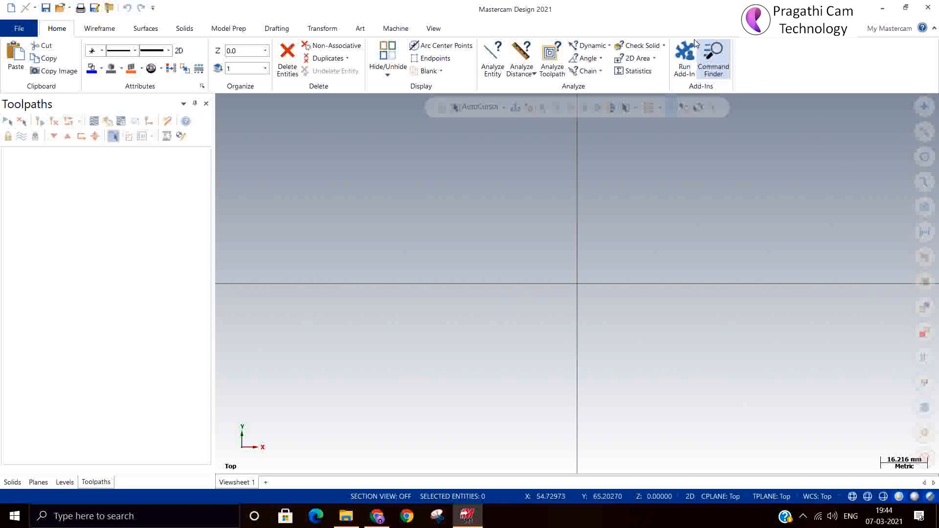
Step: Review the lathe machine definition files available in the CNC_Machines directory without adding any to the machine menu
left_click(395, 28)
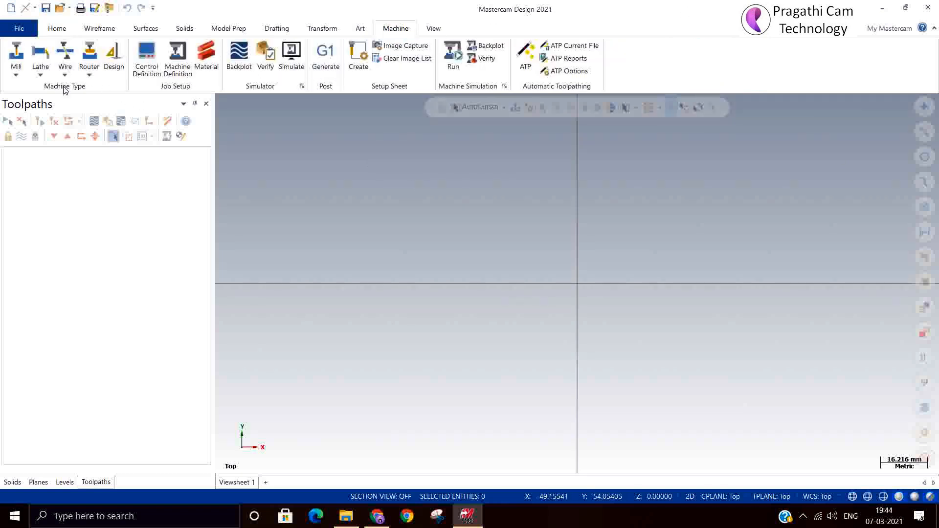
left_click(42, 78)
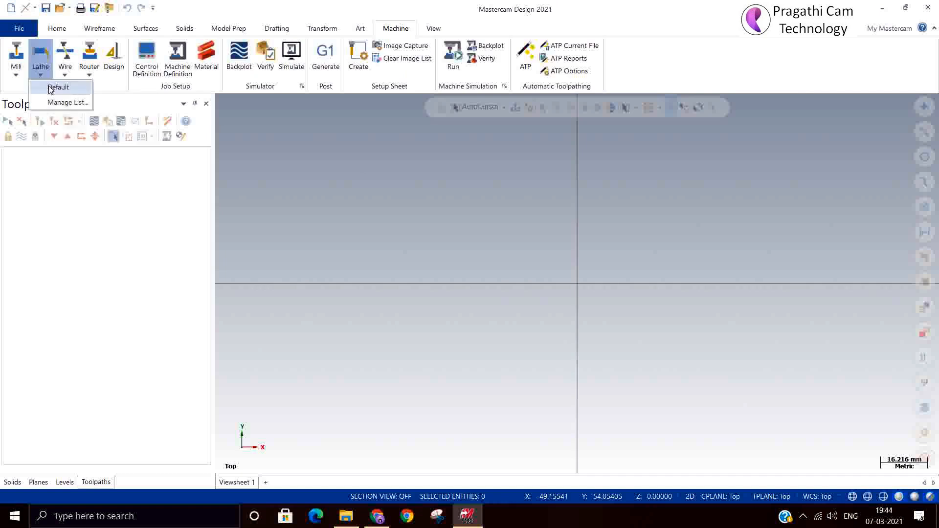
left_click(64, 103)
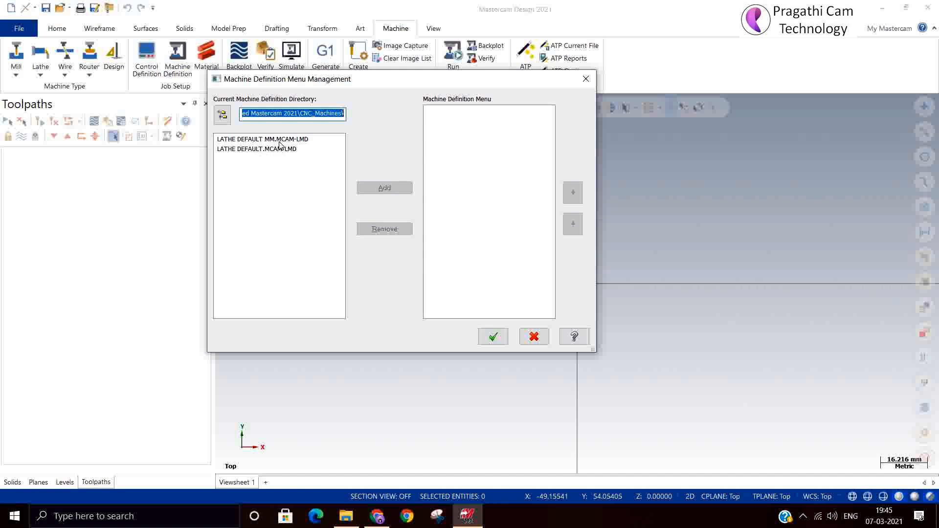
left_click(534, 336)
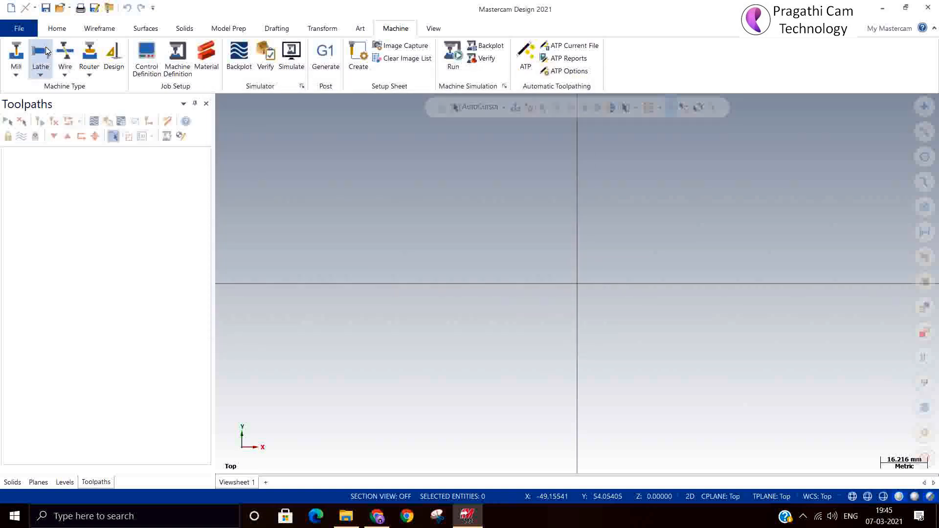
Step: Create a machine group with the default lathe machine definition
left_click(41, 72)
left_click(50, 87)
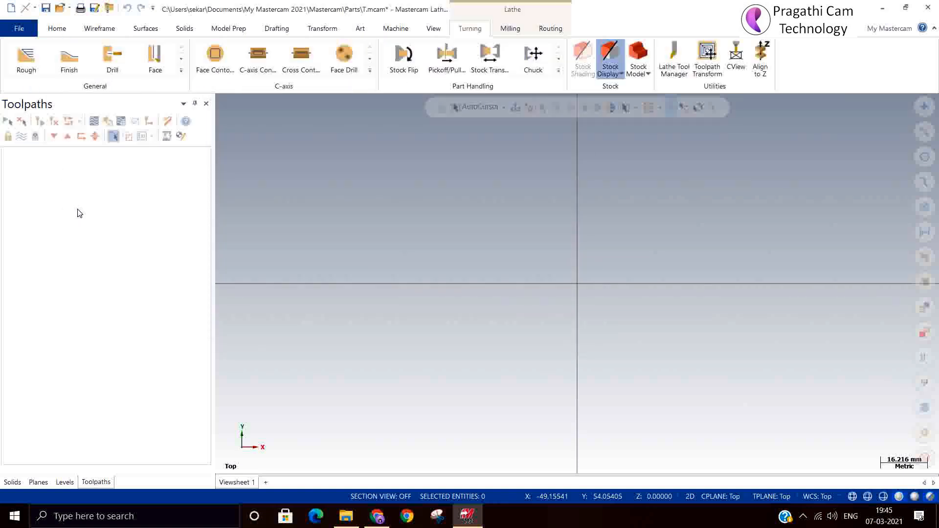
Step: Inspect the lathe group's file properties and the control definition and post-processor set in its machine definition
left_click(17, 161)
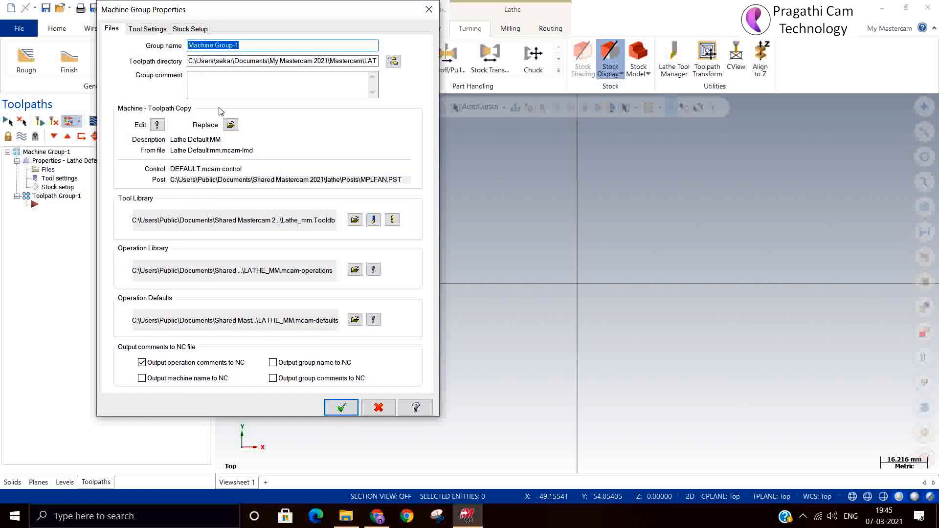
left_click(157, 125)
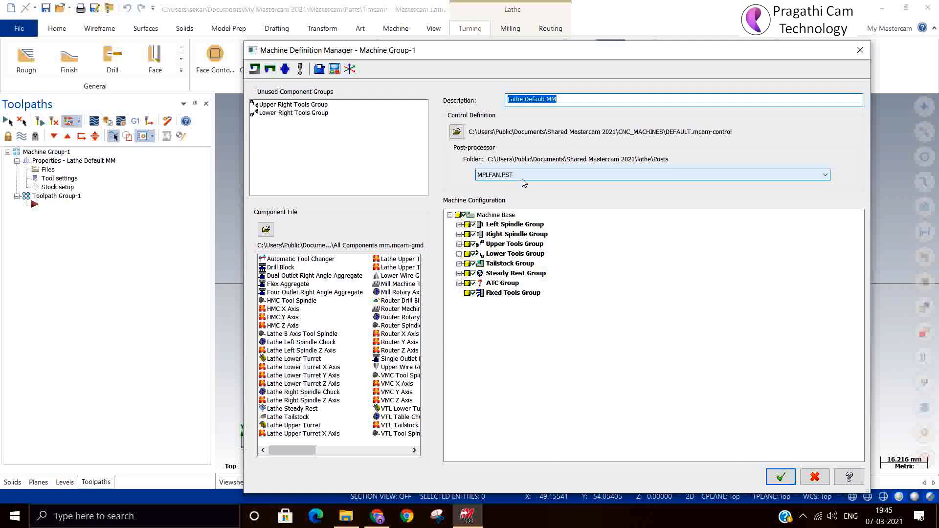
left_click(860, 50)
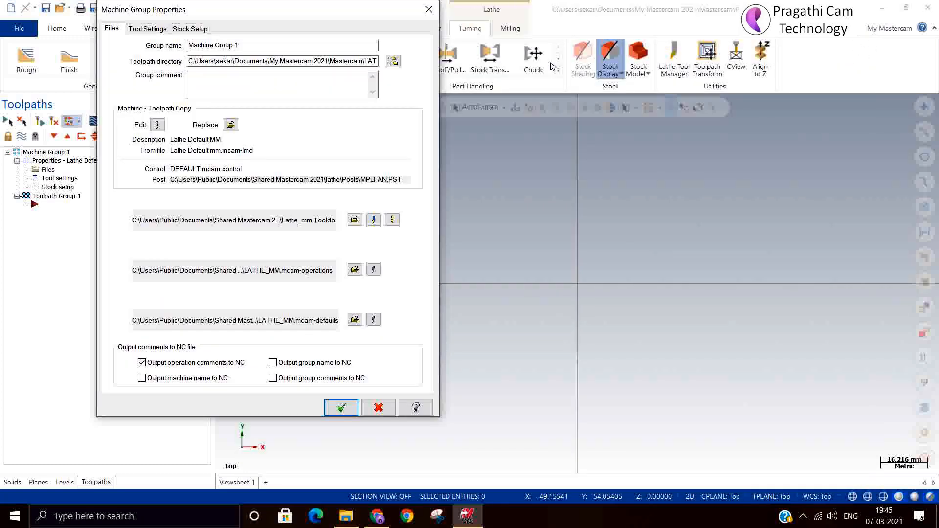
left_click(429, 11)
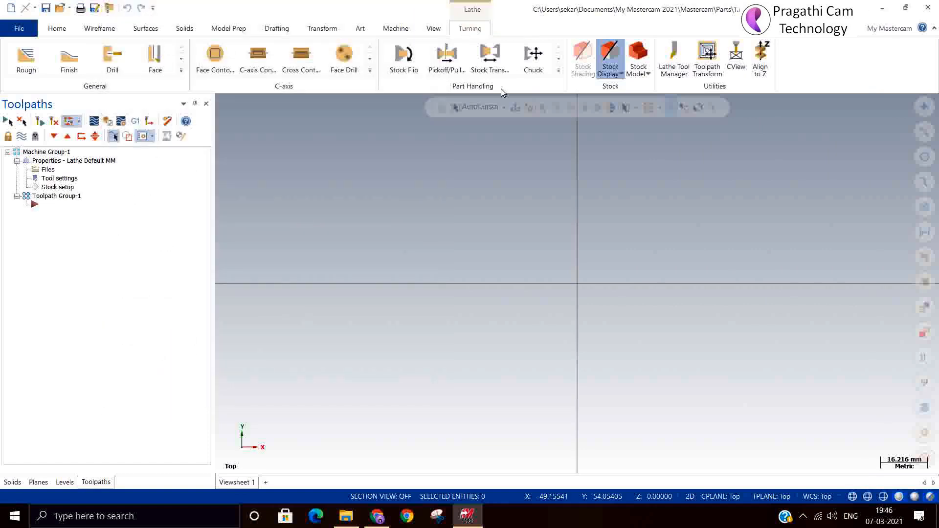
Step: Switch to File Explorer and open the Users folder on the C: drive
left_click(885, 7)
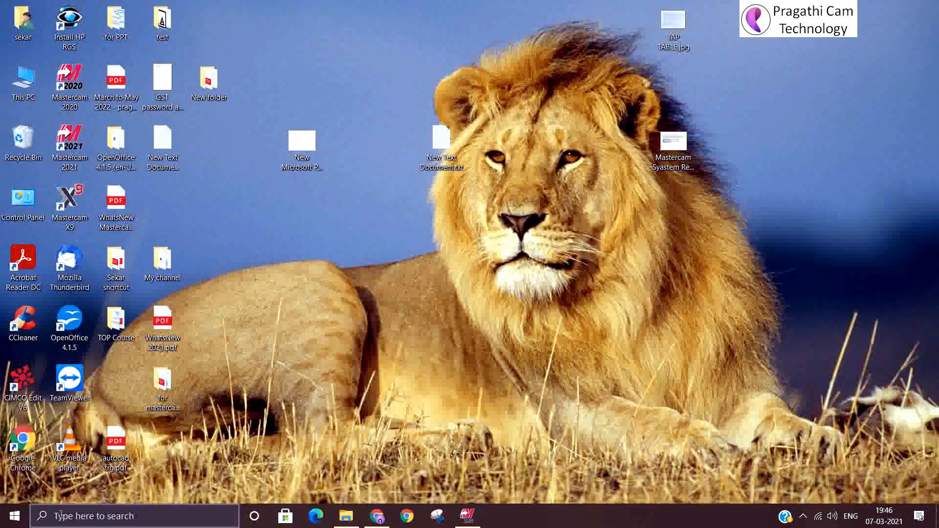
double_click(35, 82)
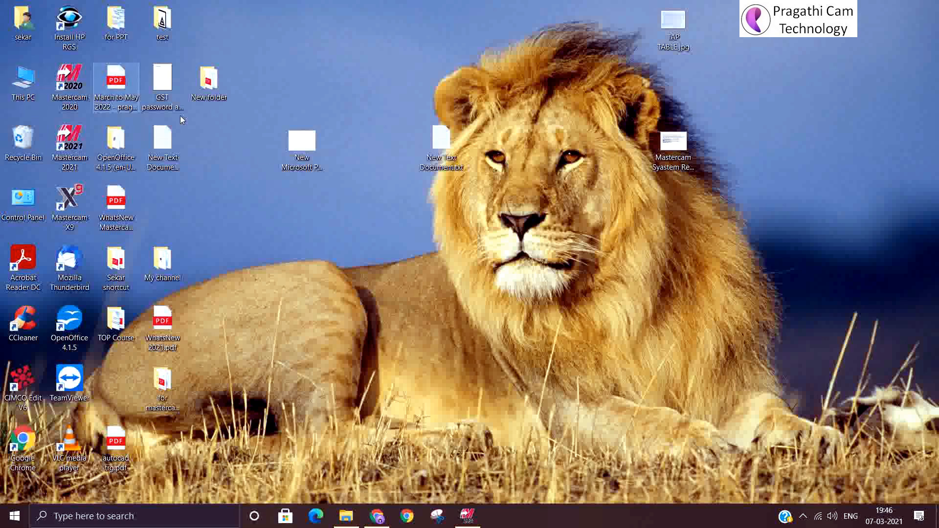
left_click(617, 359)
double_click(618, 358)
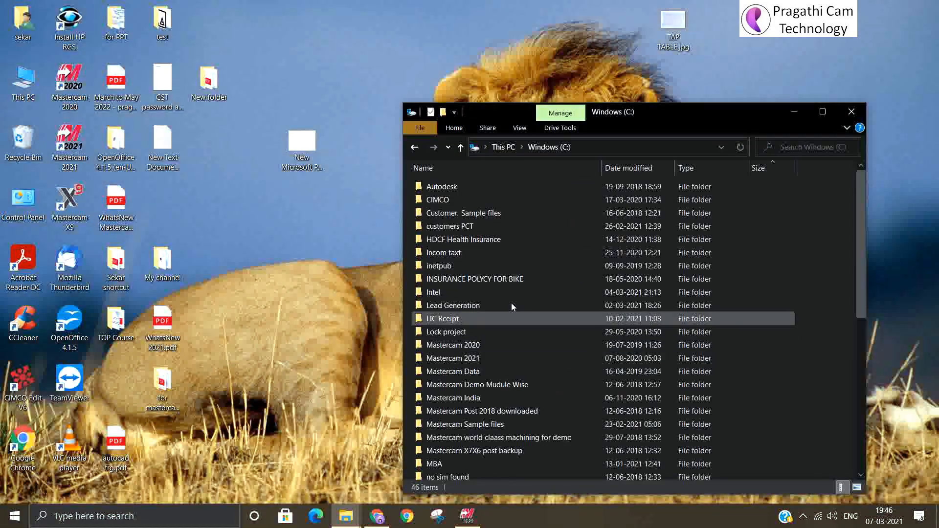
left_click(512, 266)
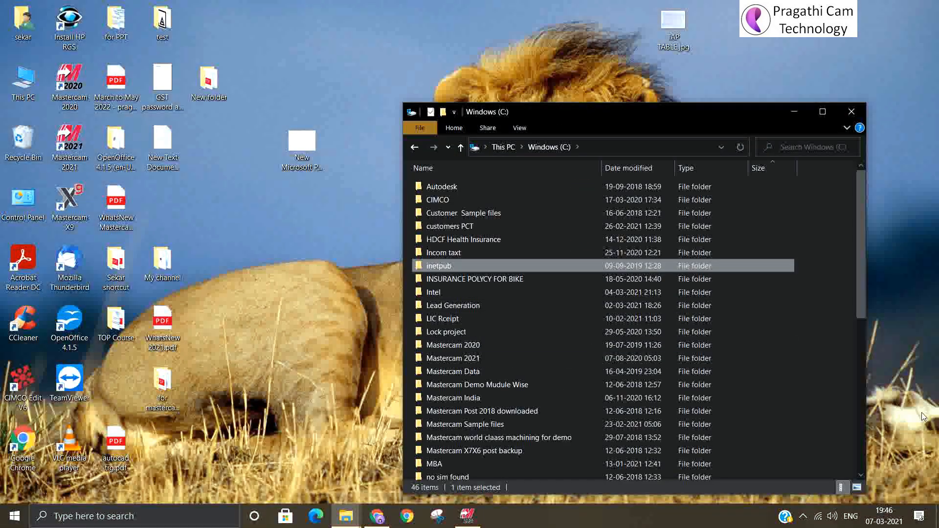
key("u")
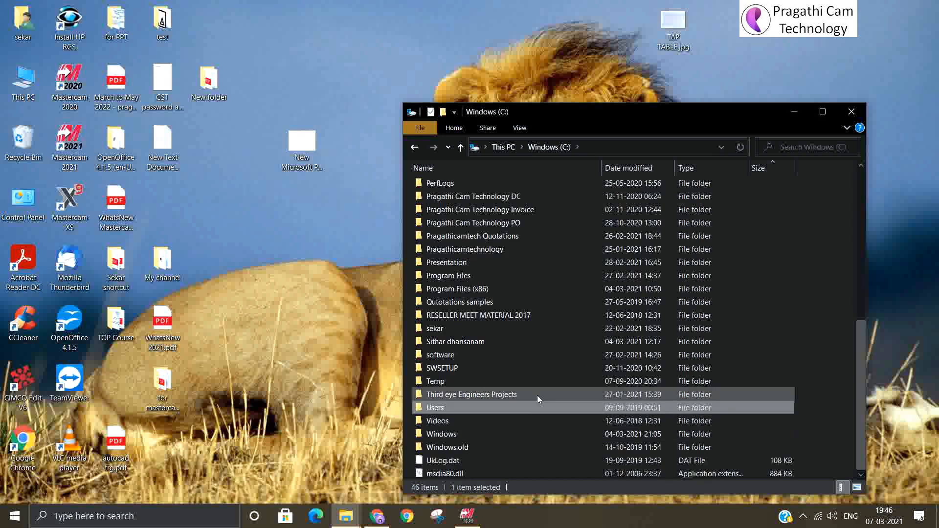
double_click(528, 406)
Step: Open the folder Public\Public Documents\Shared Mastercam 2021\CNC_MACHINES and maximize the window
double_click(442, 188)
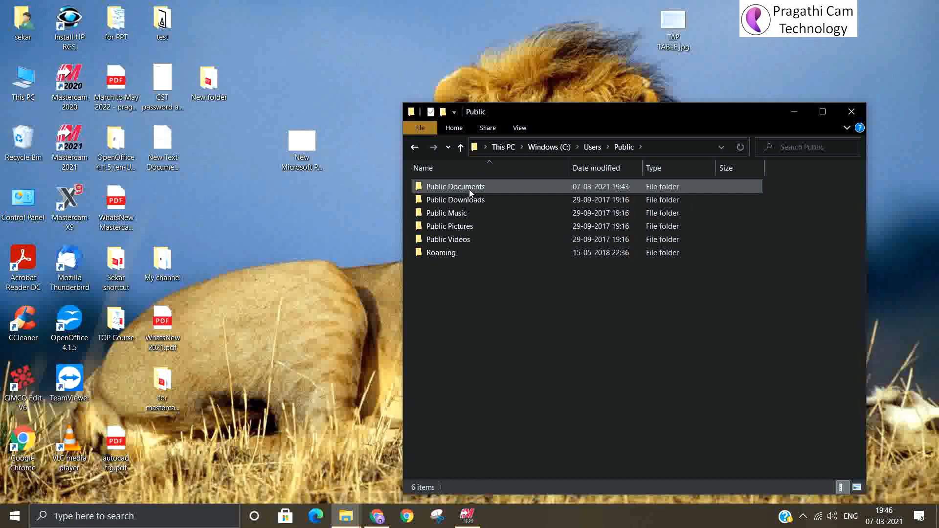
double_click(468, 189)
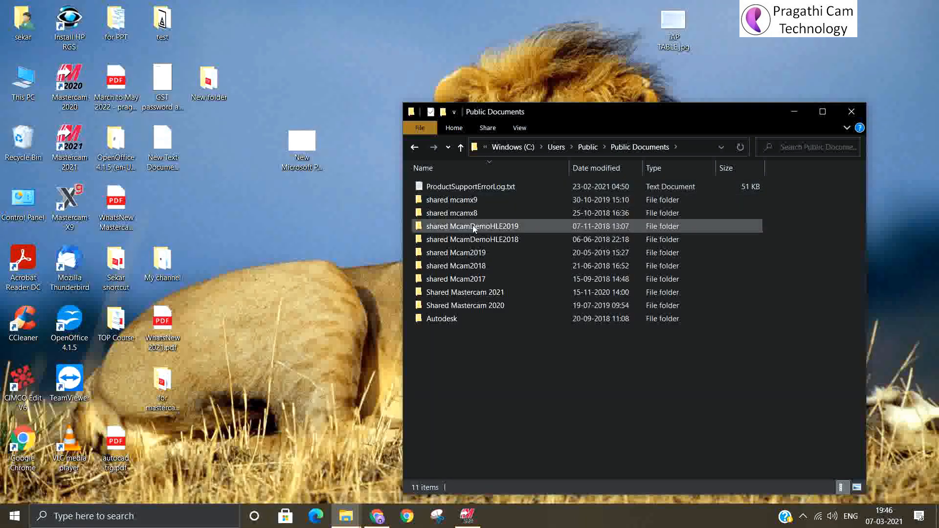
left_click(495, 295)
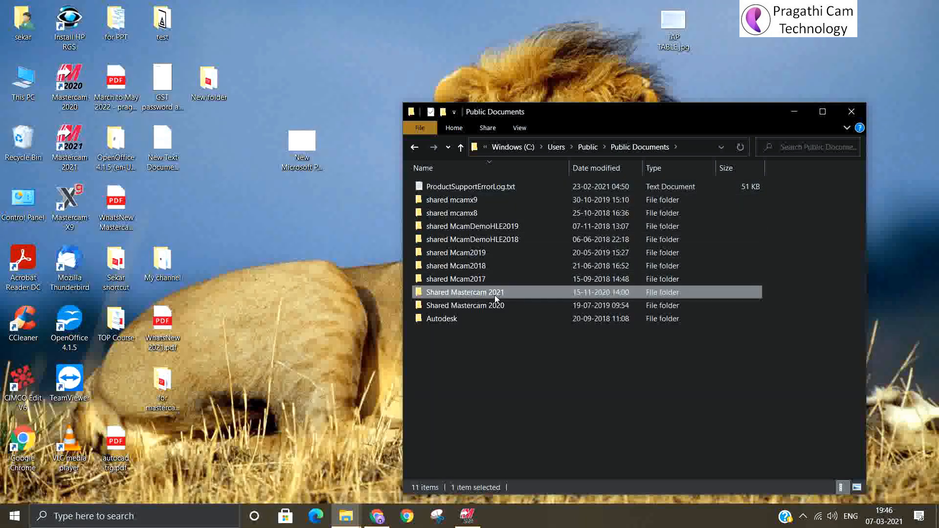
double_click(495, 294)
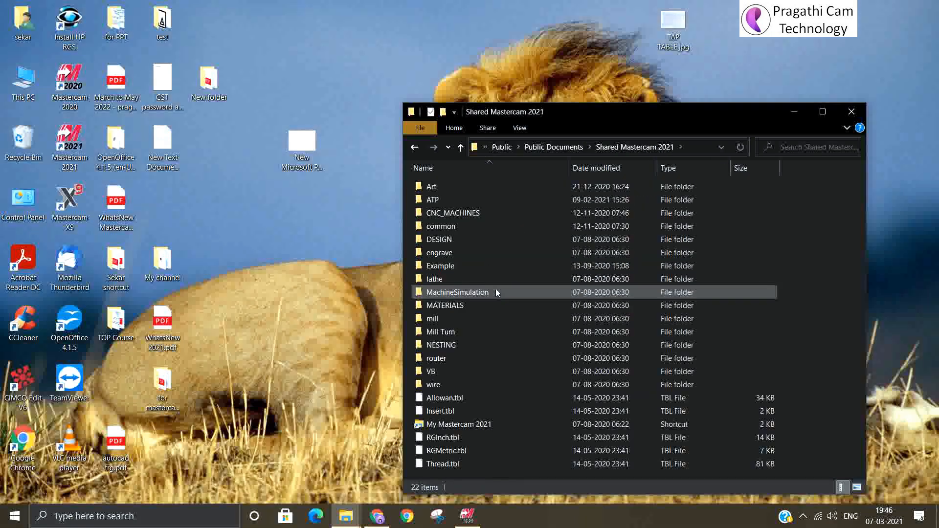
double_click(453, 215)
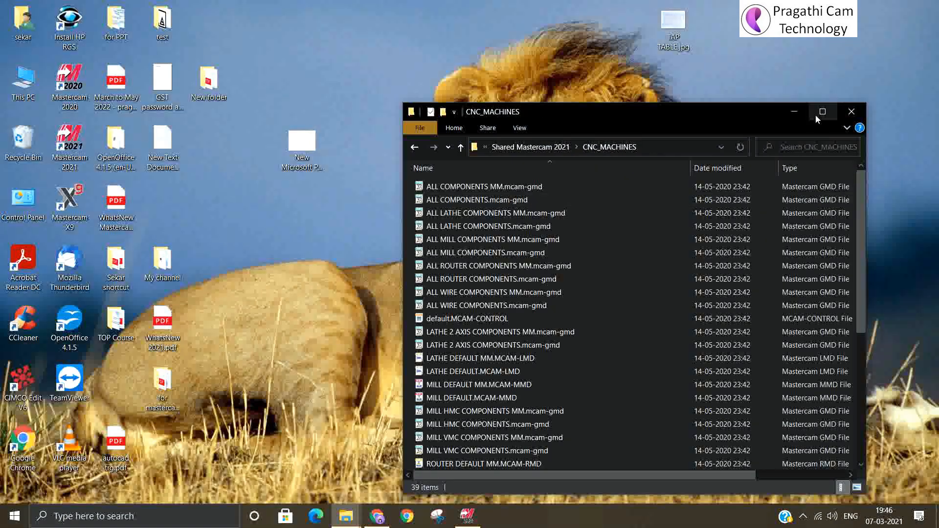
left_click(816, 111)
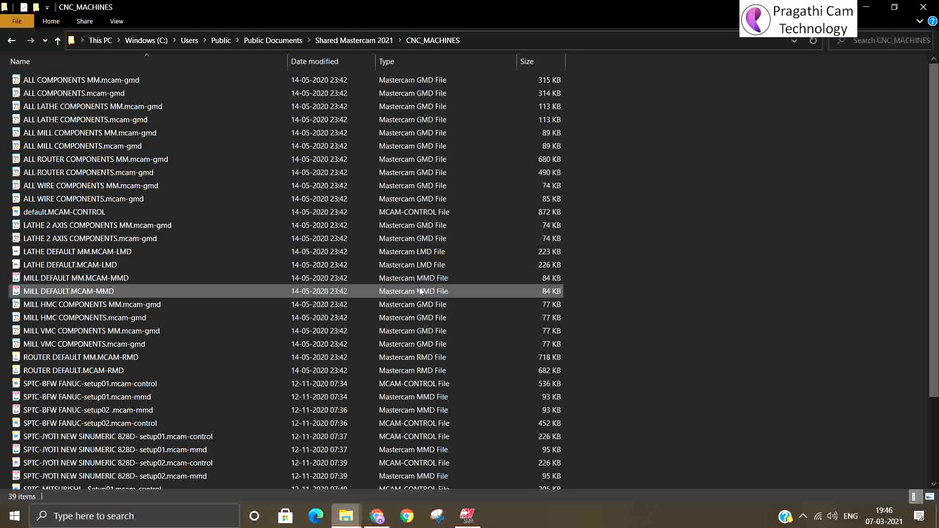
Step: Locate the default lathe machine definition files (MCAM-LMD) and the default.MCAM-CONTROL file in the CNC_MACHINES folder
left_click(428, 253)
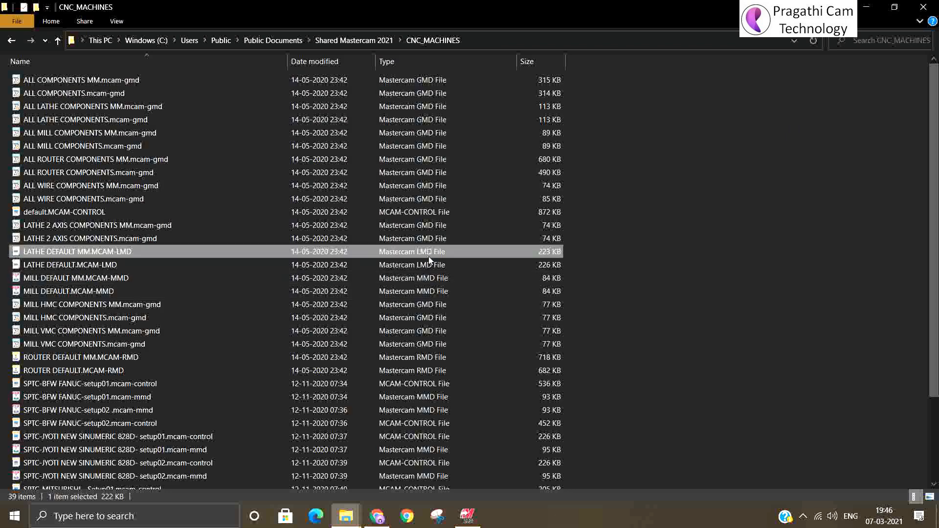
left_click(103, 265)
left_click(106, 257)
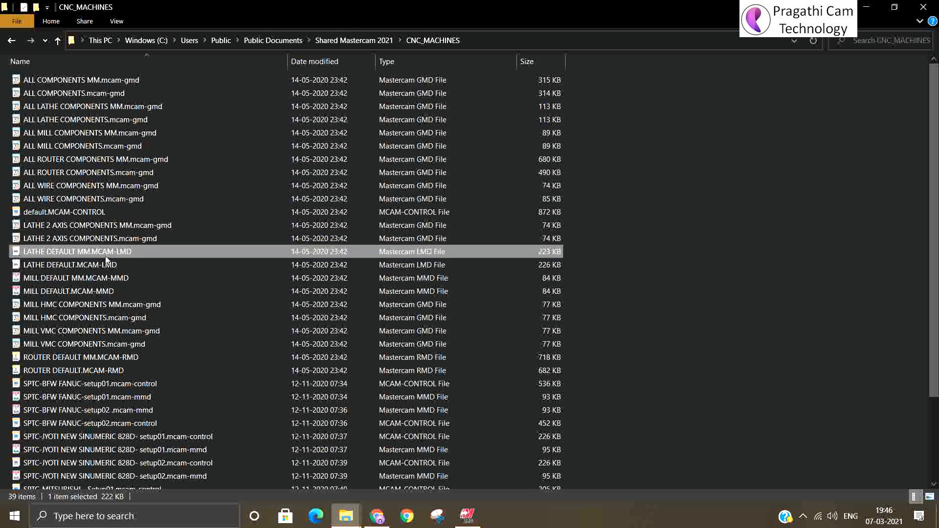
left_click(429, 216)
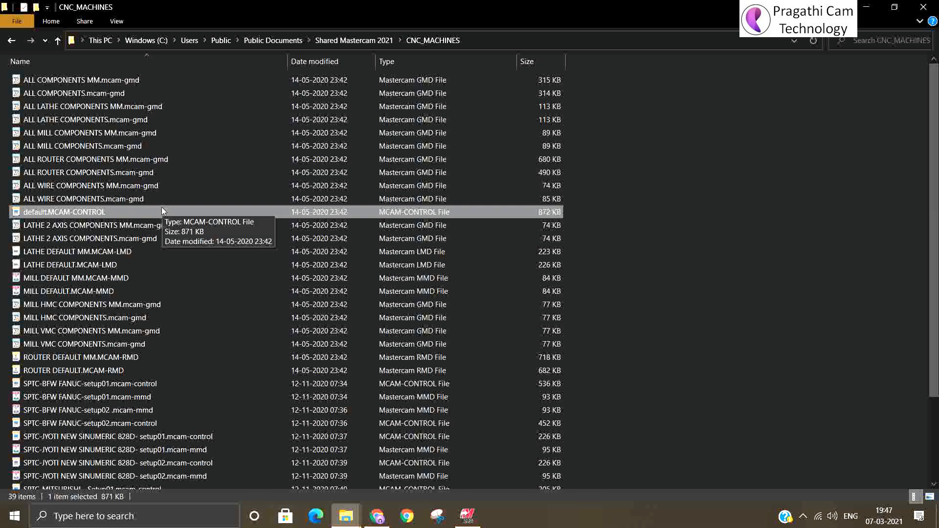
Step: Locate the lathe post-processor file in the lathe\Posts folder of Shared Mastercam 2021, and close File Explorer
left_click(11, 42)
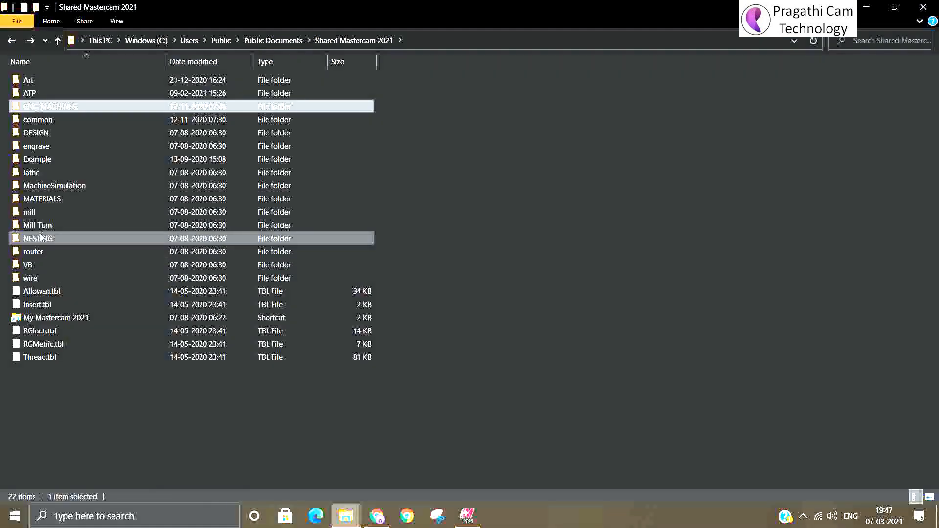
double_click(43, 178)
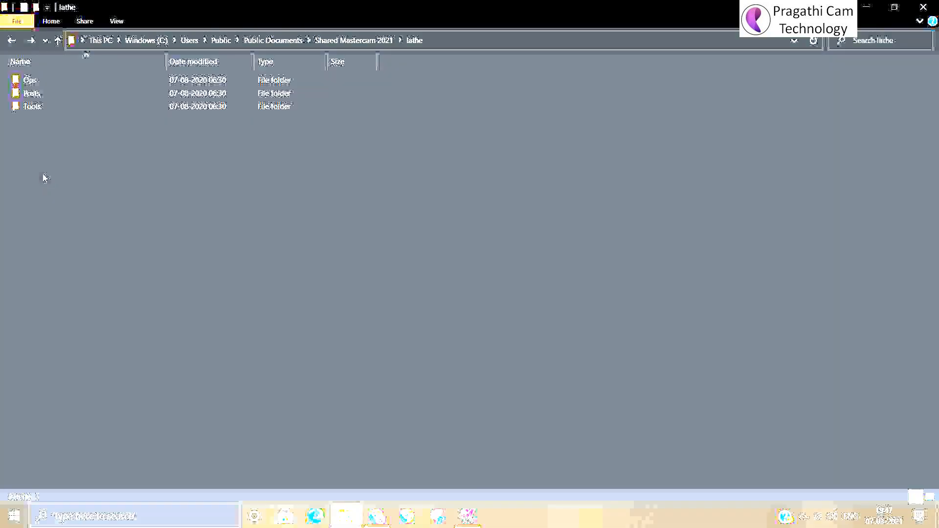
left_click(52, 97)
double_click(53, 98)
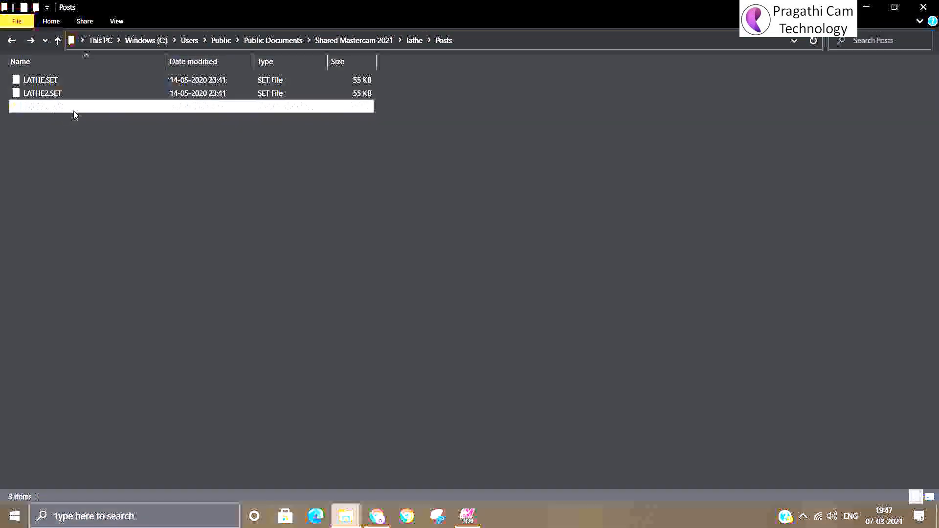
left_click(69, 111)
left_click(923, 7)
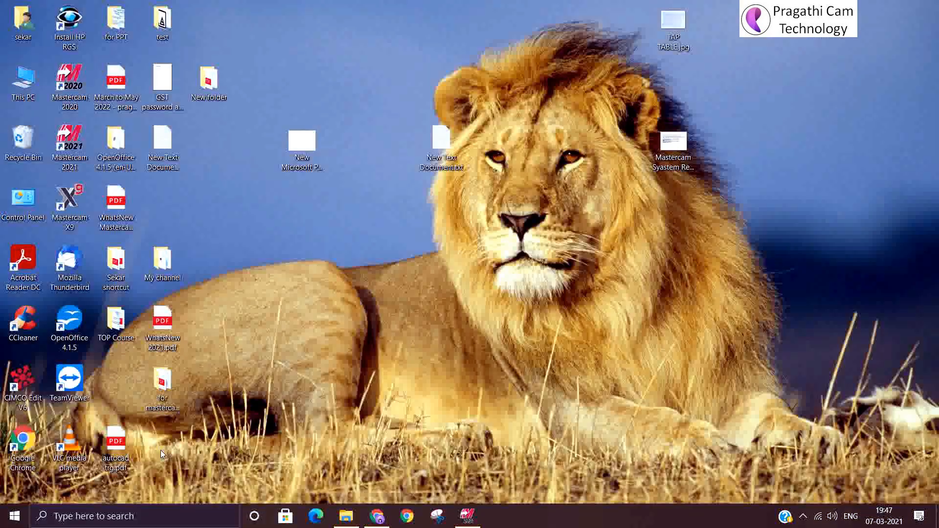
Step: Return to Mastercam and view the lathe group's stock setup options for stock, chuck jaws, tailstock and steady rest
left_click(467, 516)
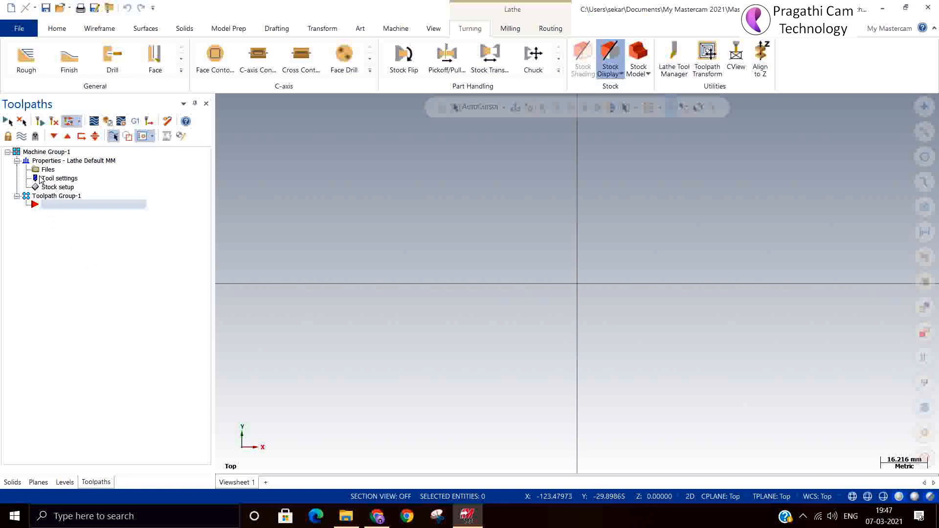
left_click(44, 187)
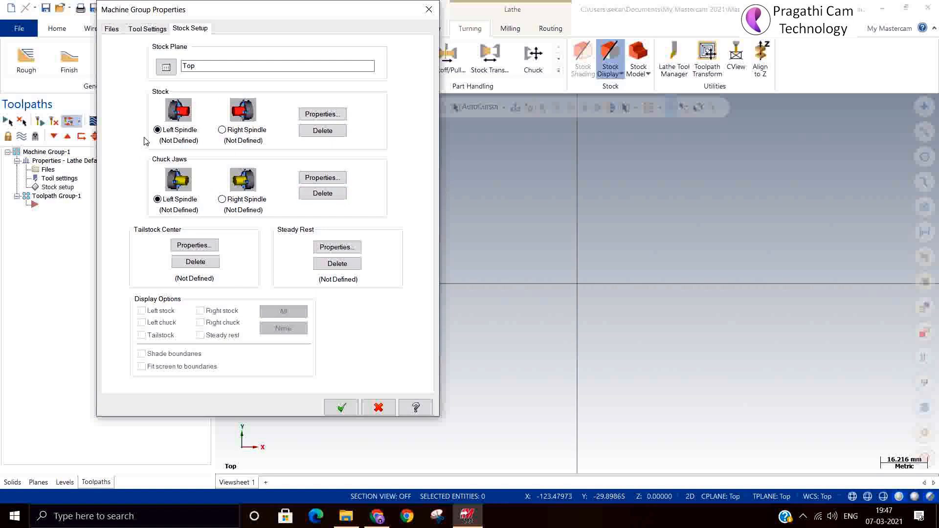
left_click(429, 9)
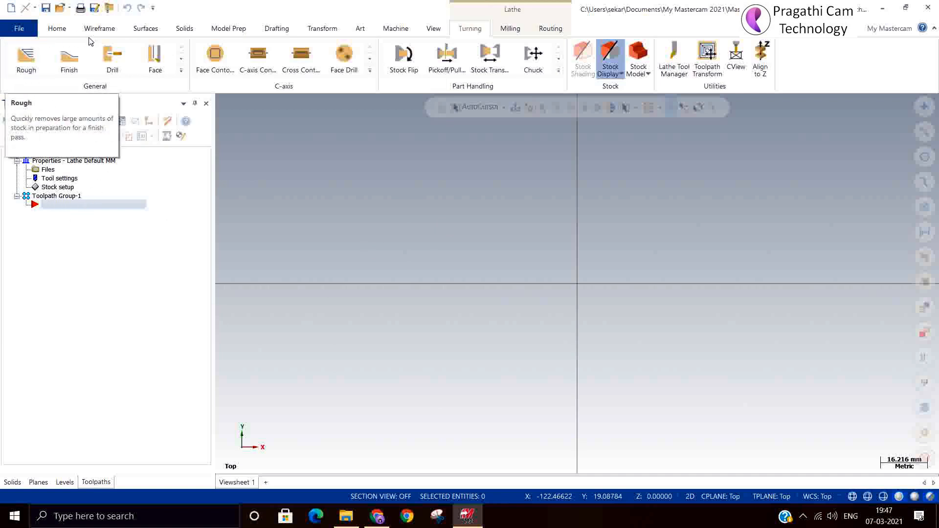
Step: Review the full sets of general turning toolpaths and C-axis toolpaths available for the lathe
left_click(181, 71)
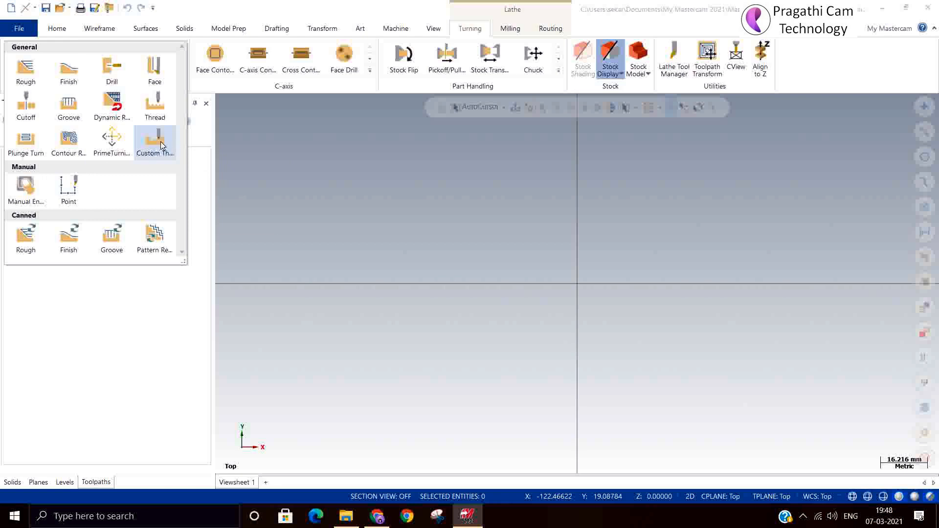
left_click(227, 143)
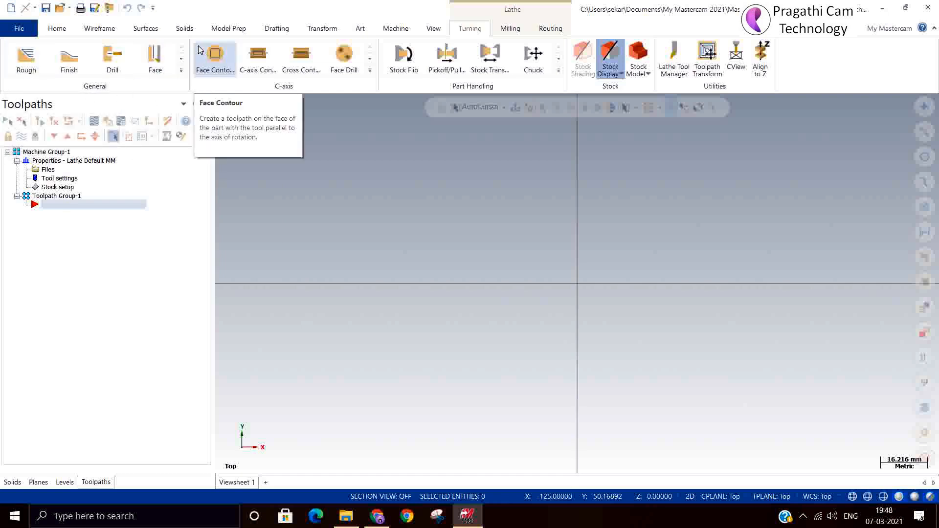
left_click(370, 70)
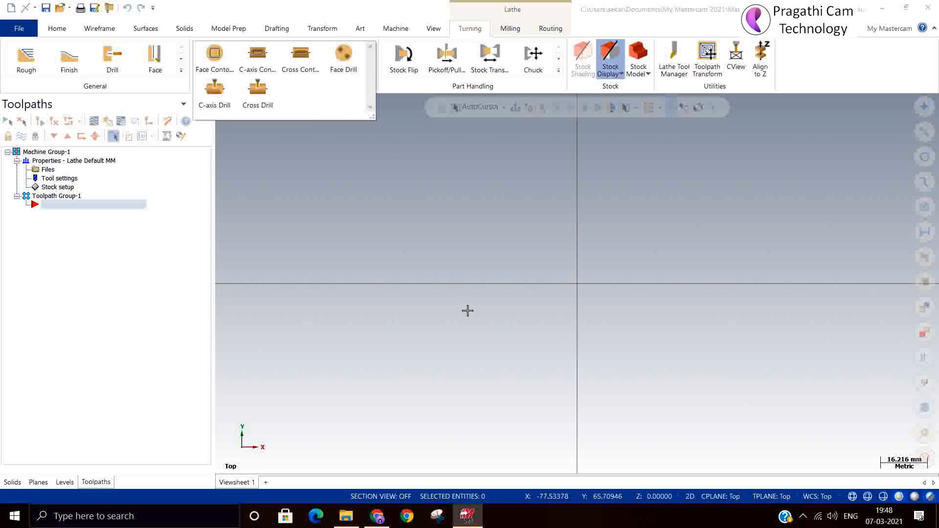
left_click(426, 212)
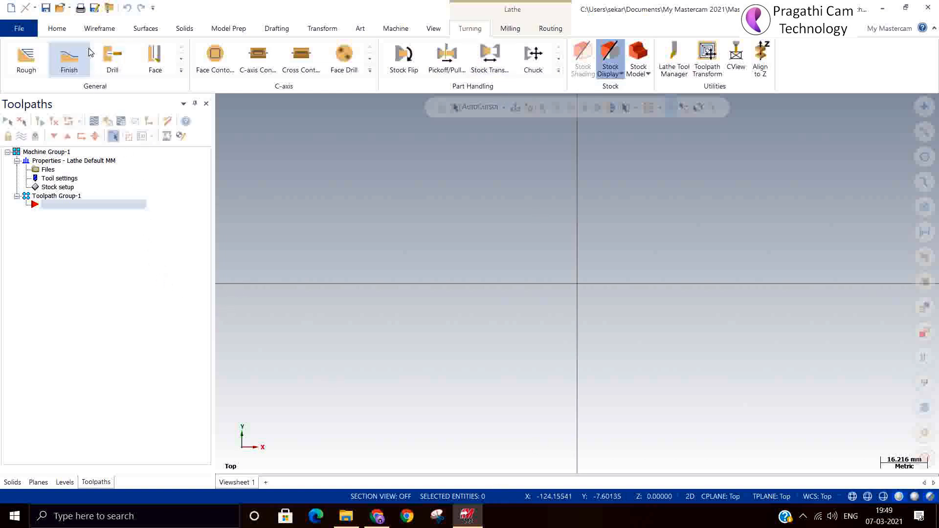
Step: Draw a rectangle with one corner at the origin, width -50 mm and height 20 mm
left_click(96, 29)
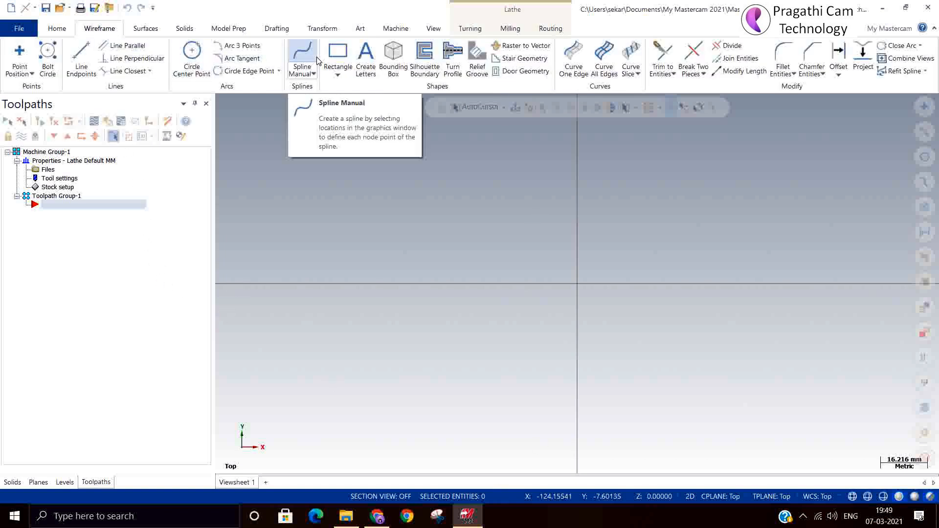
left_click(577, 283)
left_click(442, 222)
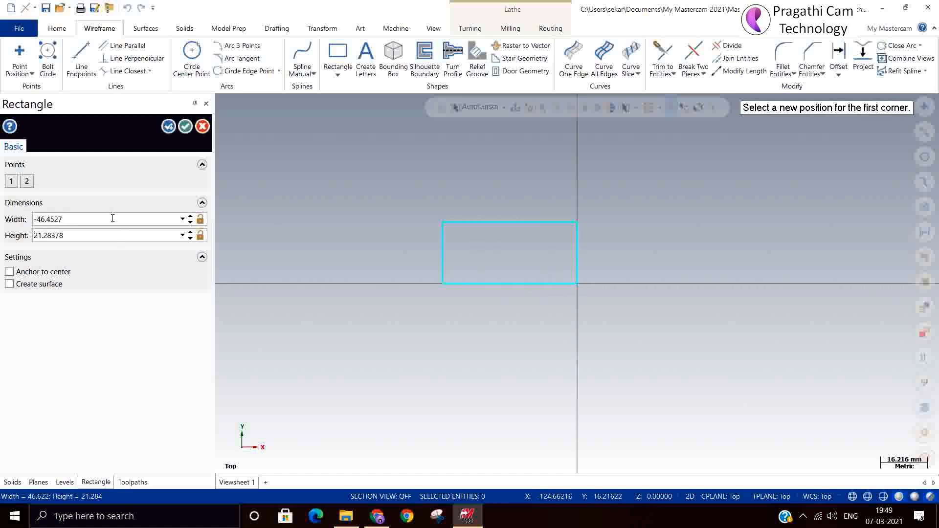
left_click(146, 223)
type("-50")
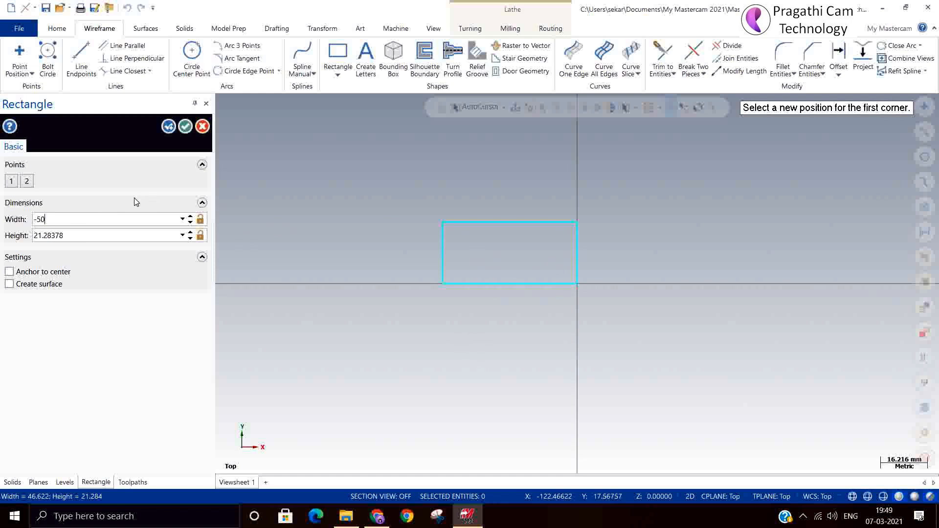
left_click(149, 239)
type("20")
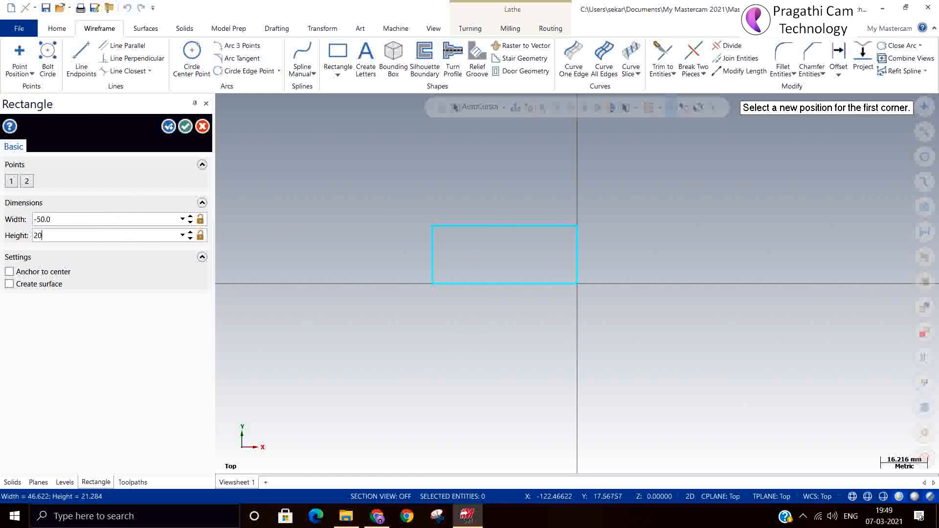
left_click(169, 126)
Step: Lock the rectangle's width and height, and place a second identical rectangle starting at the first one's upper-left corner
left_click(200, 219)
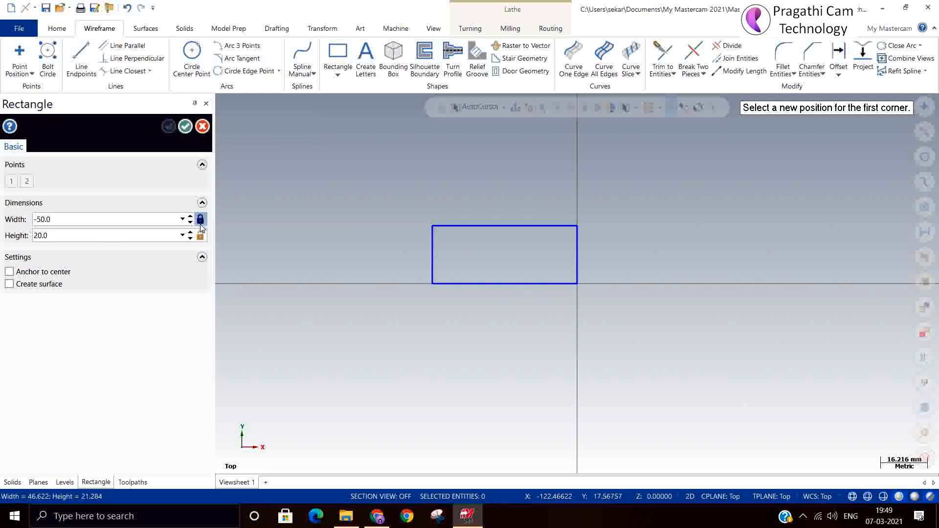
left_click(200, 235)
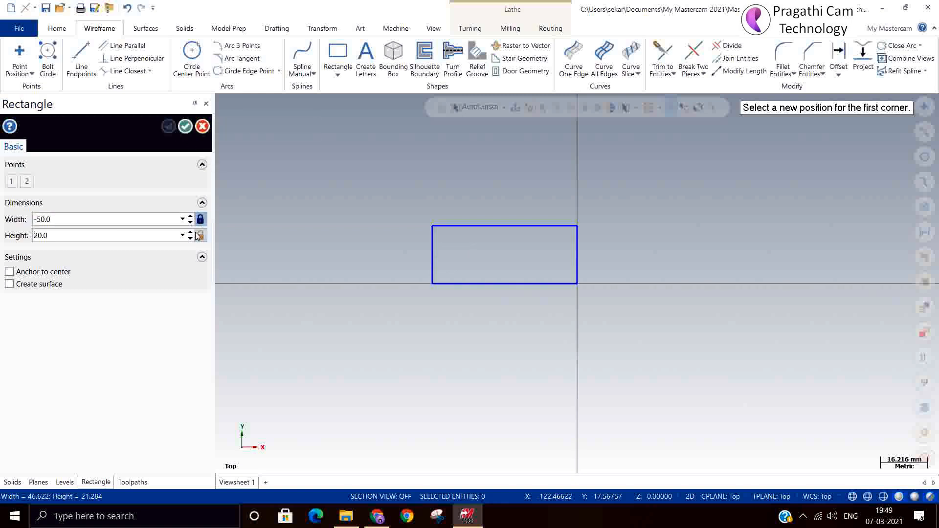
left_click(432, 226)
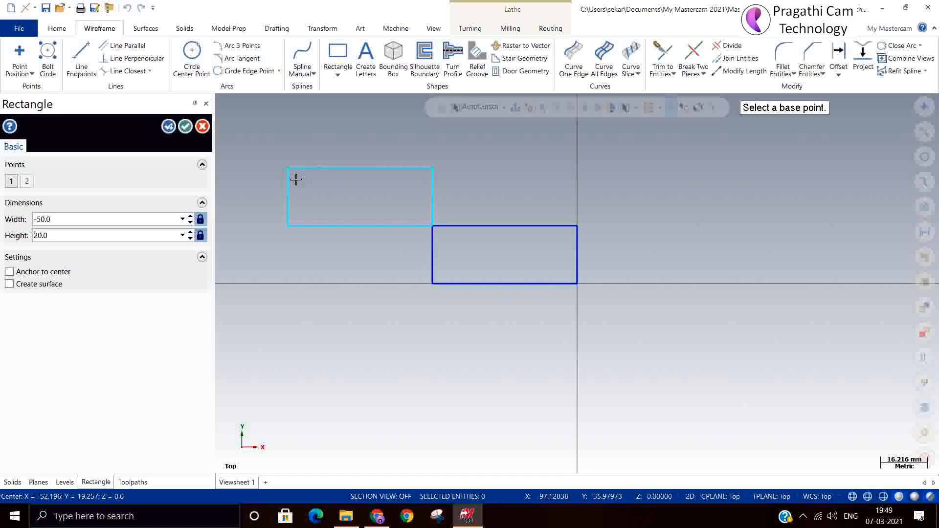
left_click(185, 126)
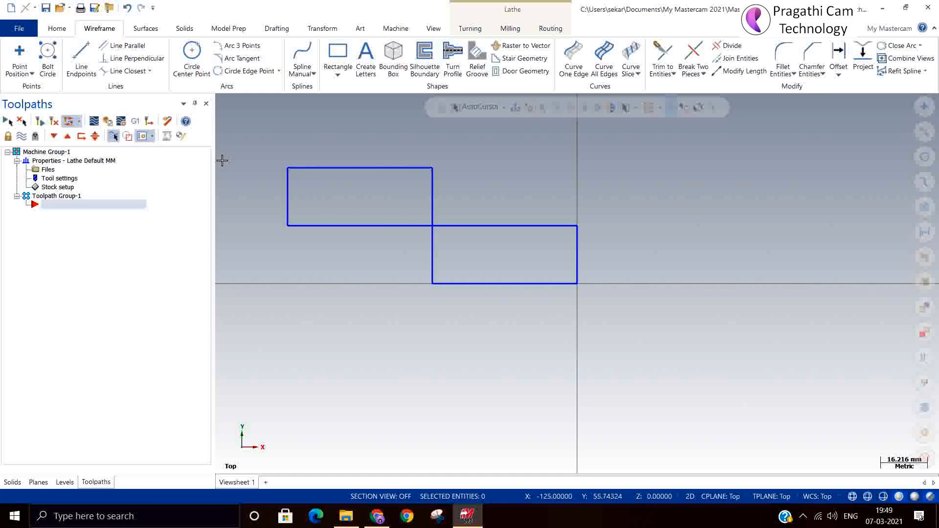
Step: Delete the lower rectangle's left edge and the upper rectangle's bottom edge
left_click(432, 249)
left_click(369, 225)
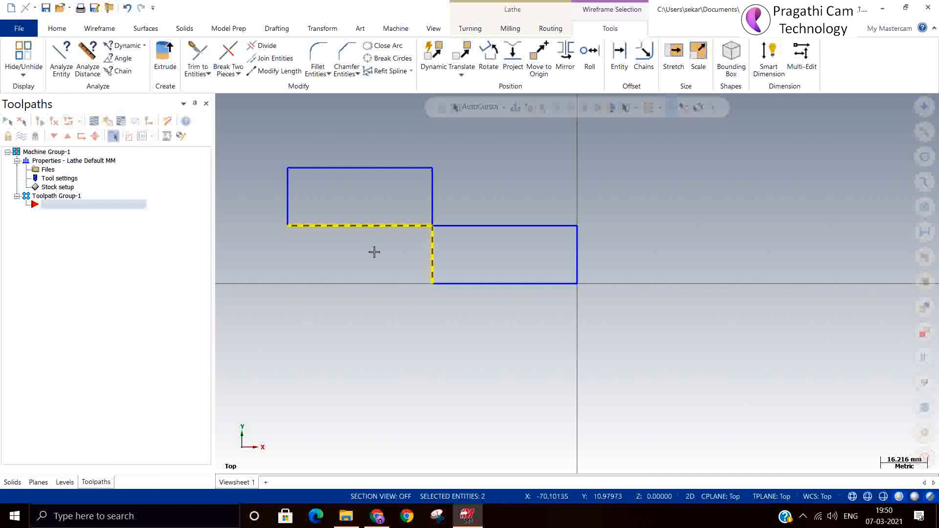
key("Delete")
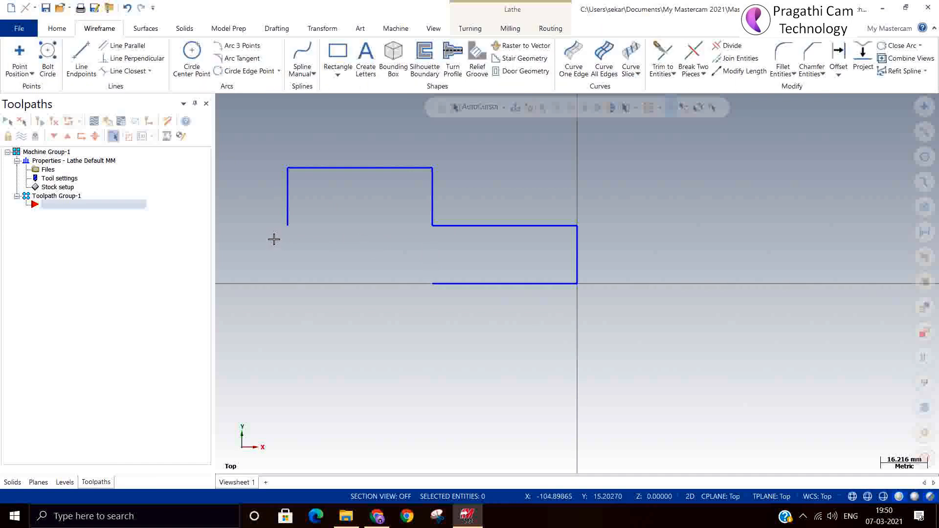
Step: Close the stepped profile by extending the bottom line and the left vertical line to meet, using Trim to Entities with Trim 2 entities
left_click(656, 57)
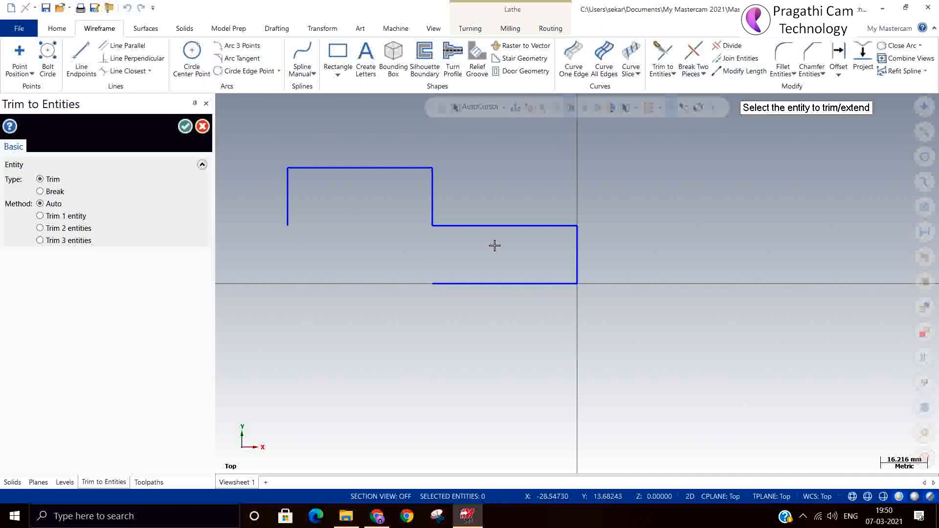
left_click(489, 283)
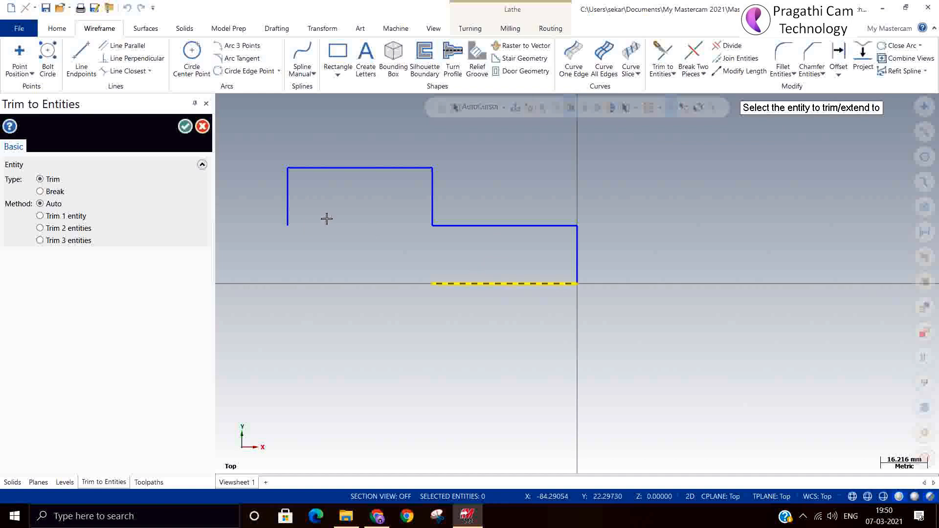
left_click(288, 207)
left_click(64, 230)
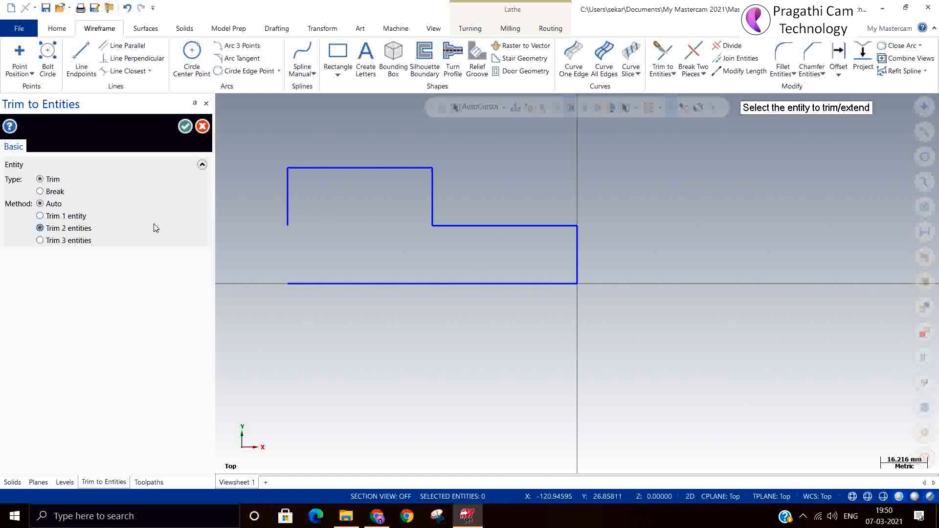
left_click(287, 206)
left_click(335, 282)
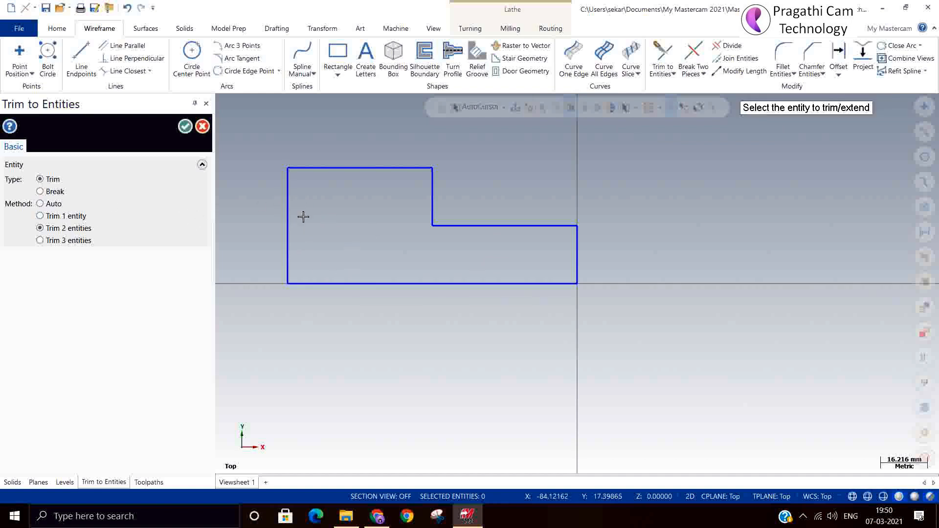
left_click(185, 126)
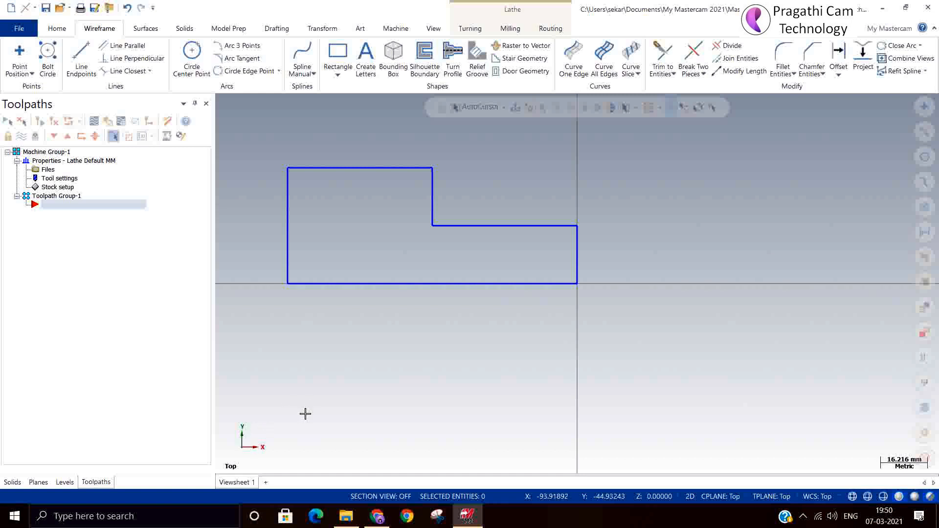
Step: Show the gnomons to check the X and Y axis directions at the origin, and hide them again
left_click(434, 29)
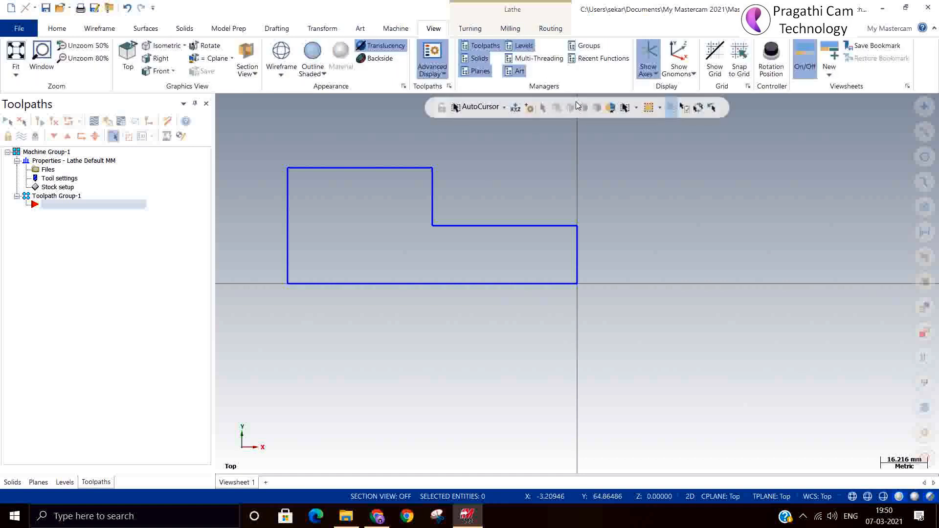
left_click(672, 55)
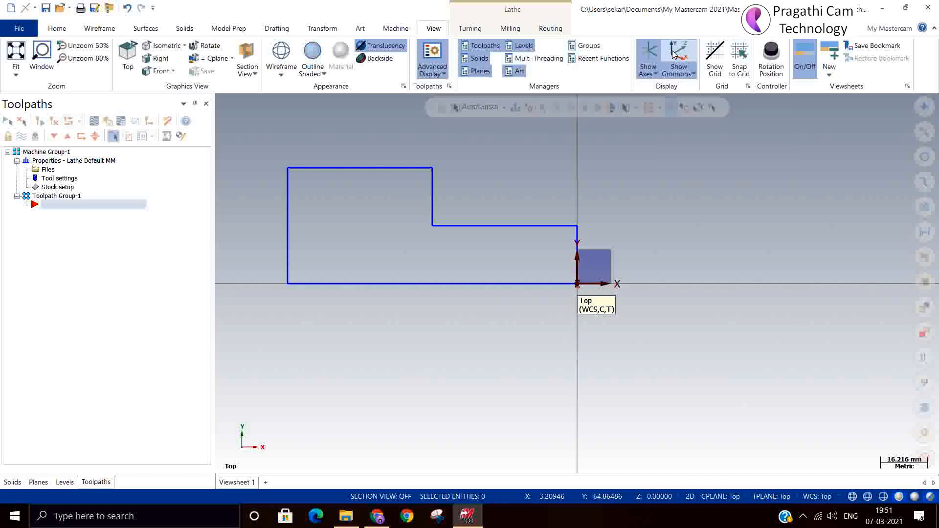
left_click(693, 75)
left_click(693, 74)
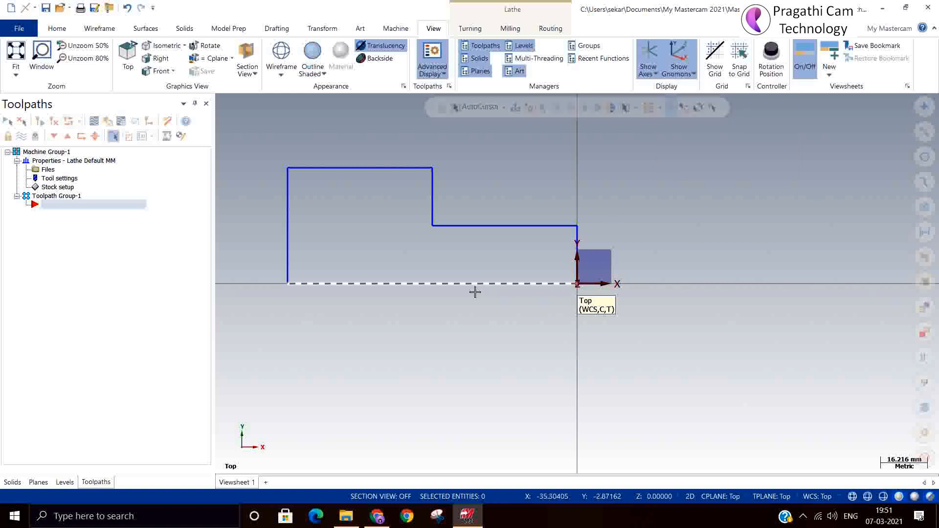
left_click(679, 53)
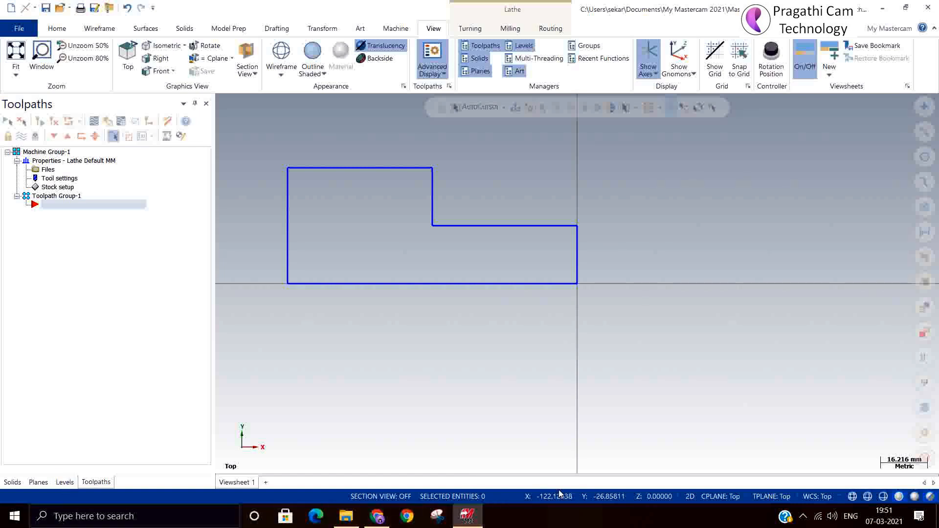
Step: Switch the construction plane to the named lathe plane +D+Z, and set it back to Top
left_click(720, 501)
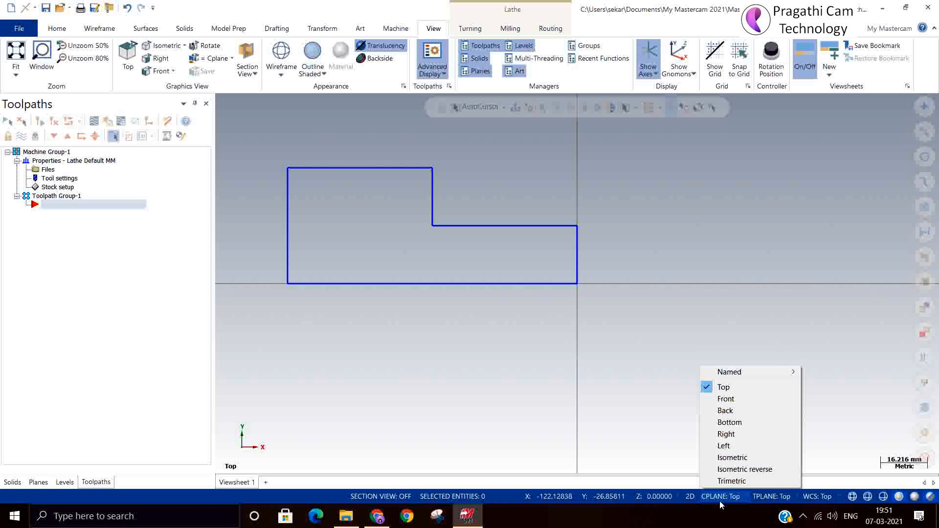
mouse_move(771, 374)
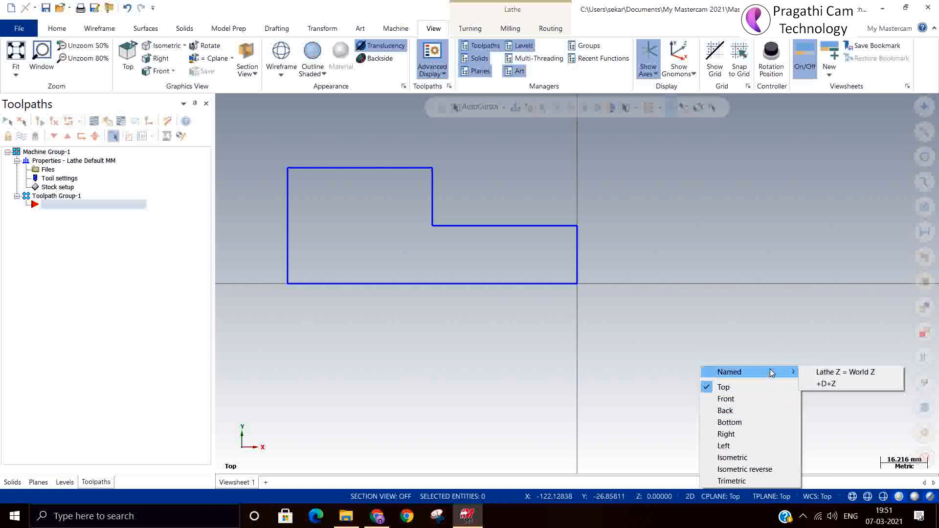
left_click(825, 385)
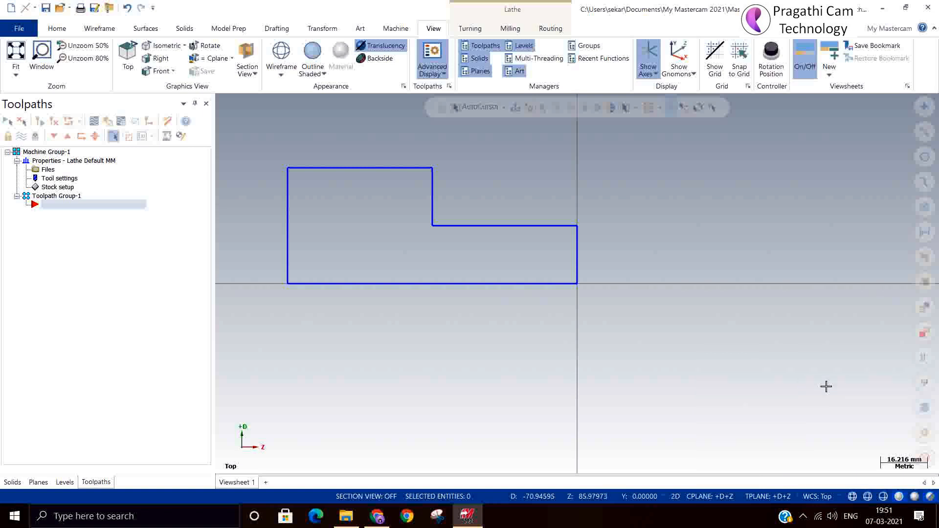
left_click(709, 496)
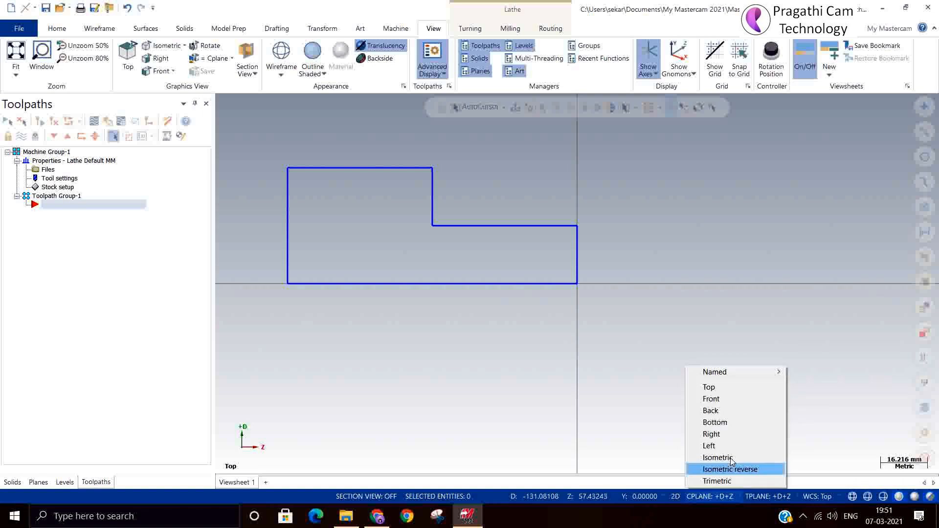
left_click(744, 391)
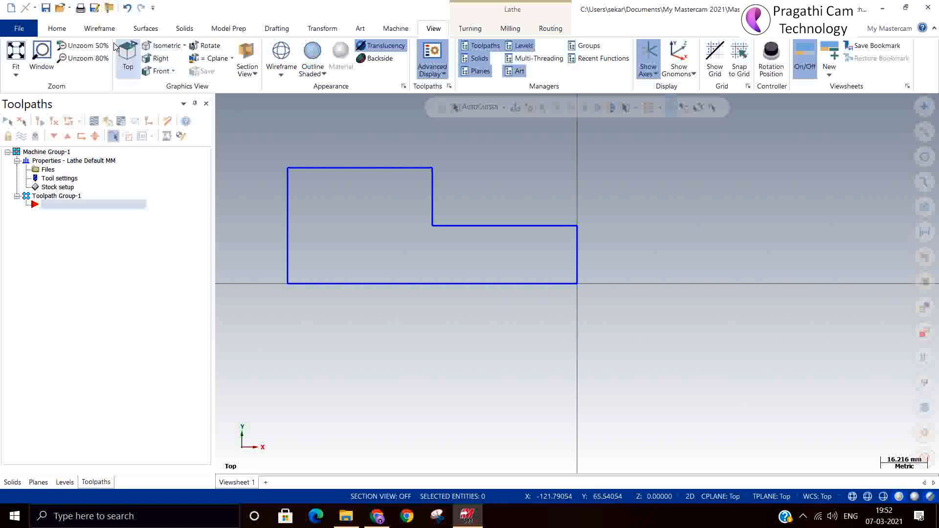
Step: Chamfer the inner step corner and the two outer right-hand corners of the profile with a 5 mm distance
left_click(103, 31)
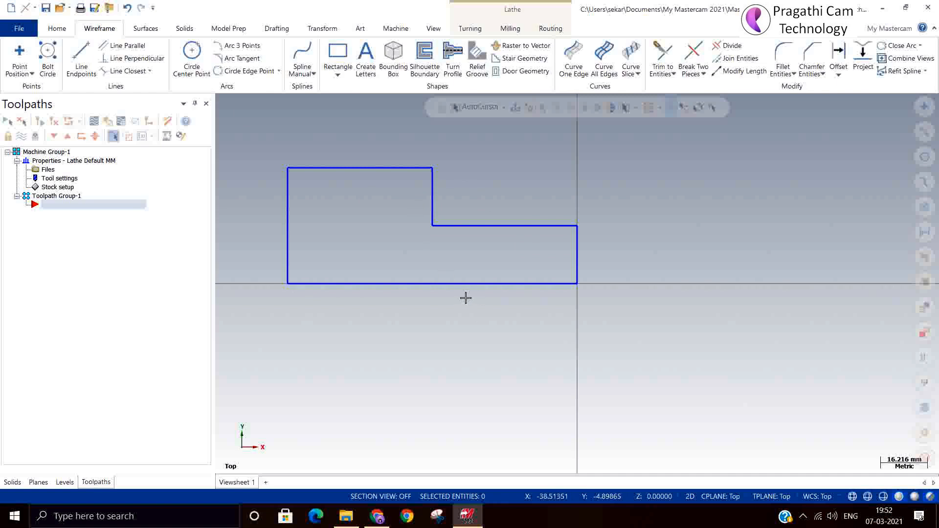
left_click(812, 54)
left_click(496, 225)
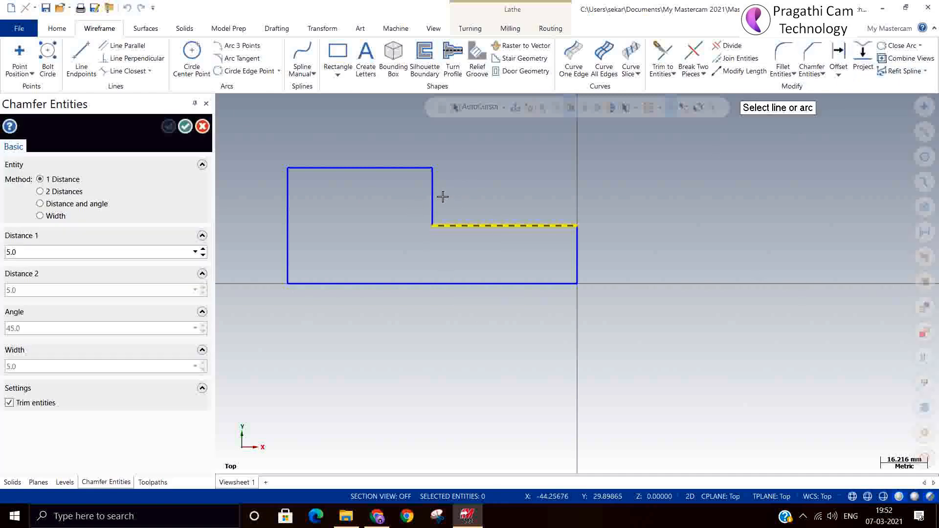
left_click(436, 198)
left_click(556, 226)
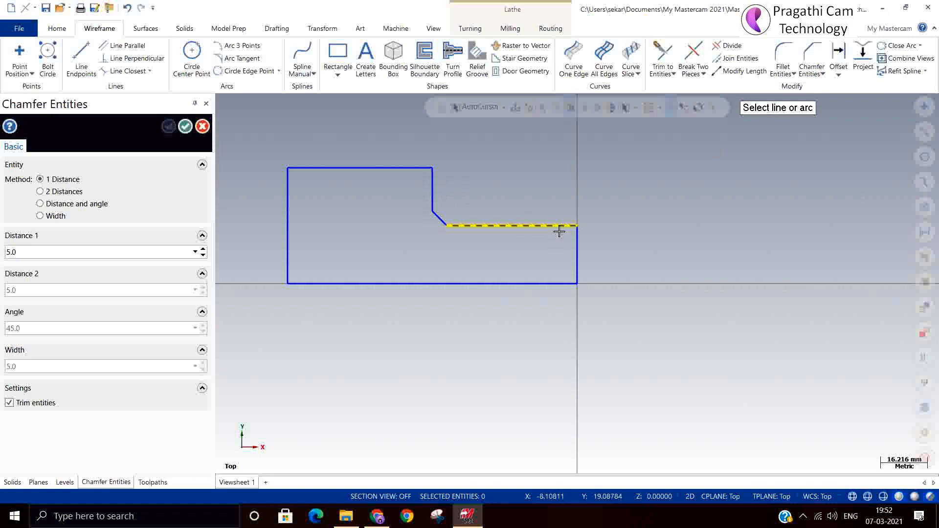
left_click(577, 243)
left_click(433, 193)
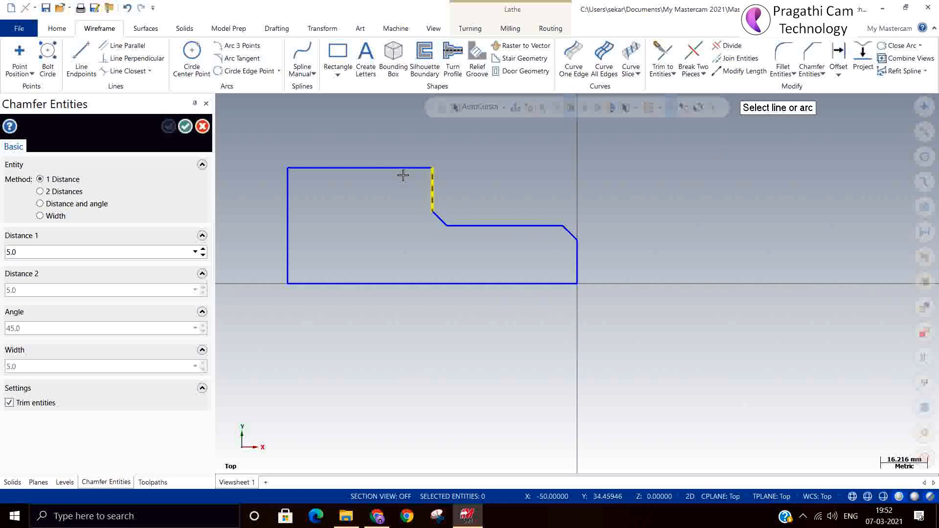
left_click(398, 169)
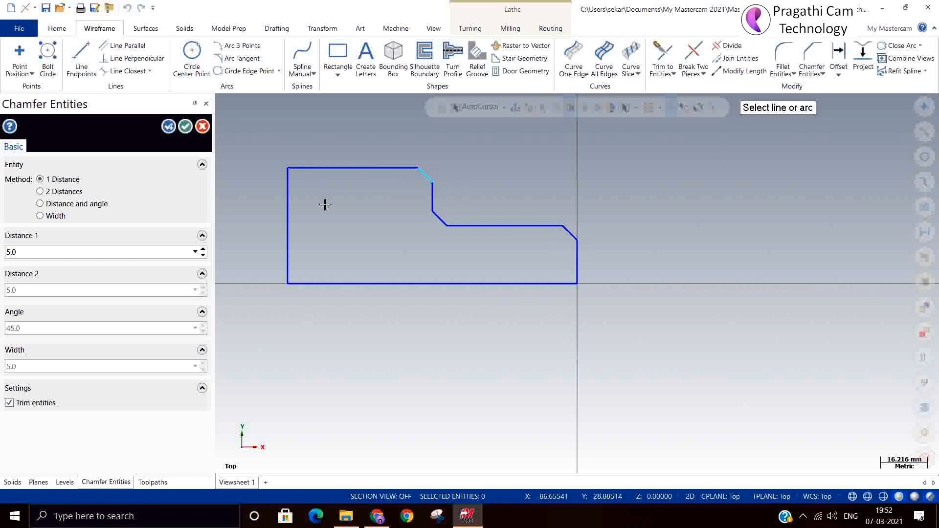
left_click(186, 126)
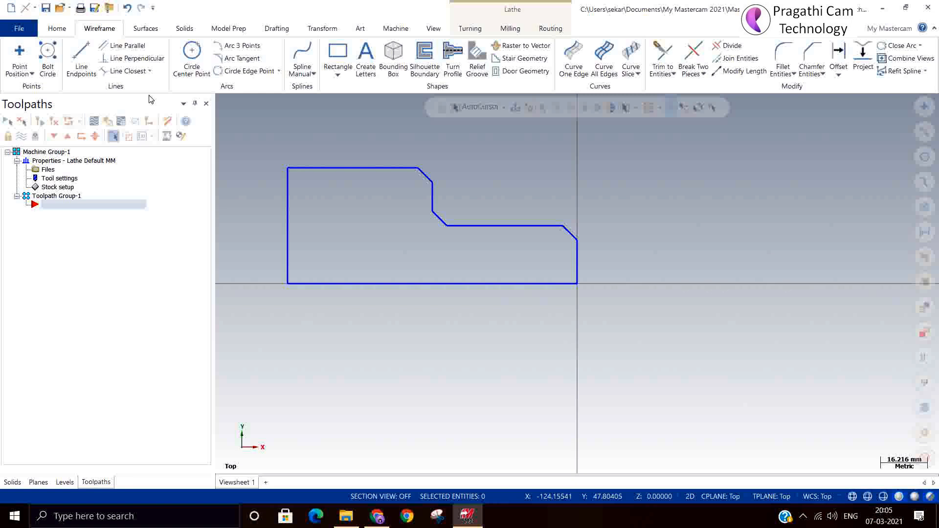
Step: View the lathe group's stock setup options, close them, and collapse and re-expand the machine group's tree
left_click(45, 190)
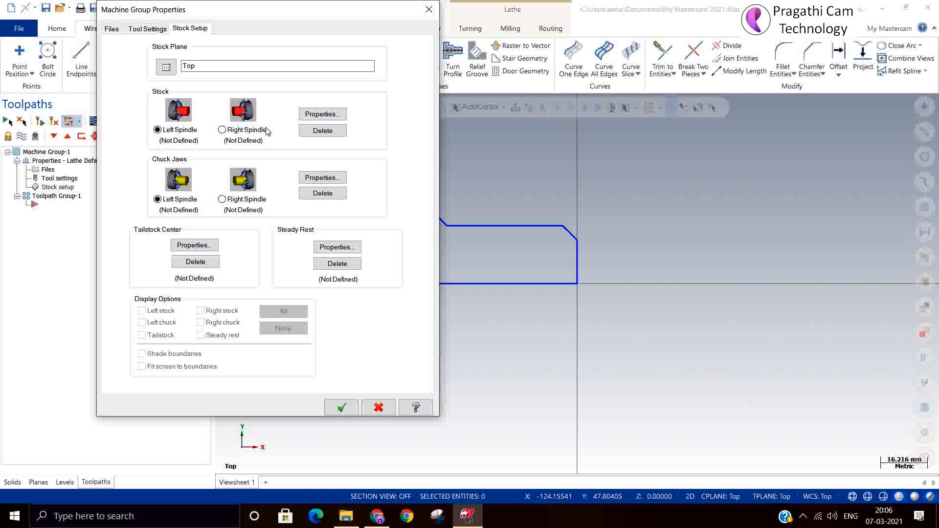
left_click(428, 9)
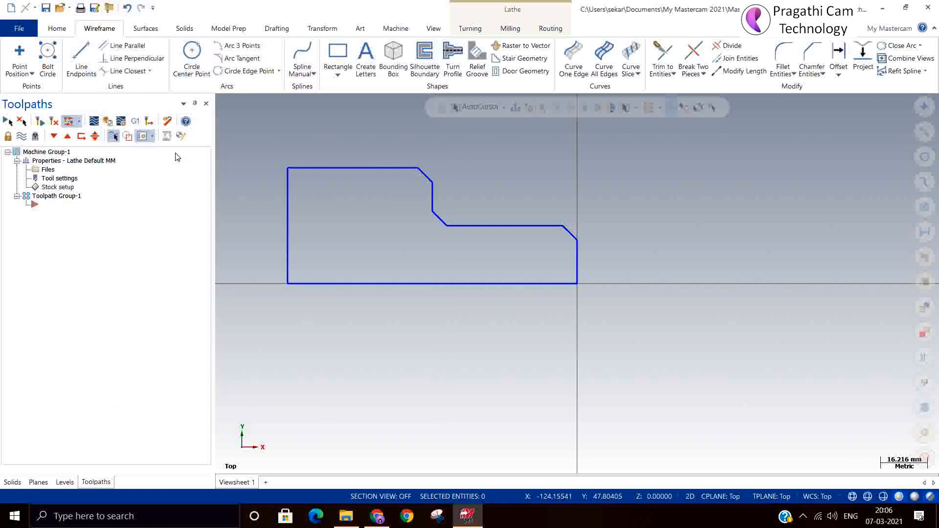
left_click(17, 161)
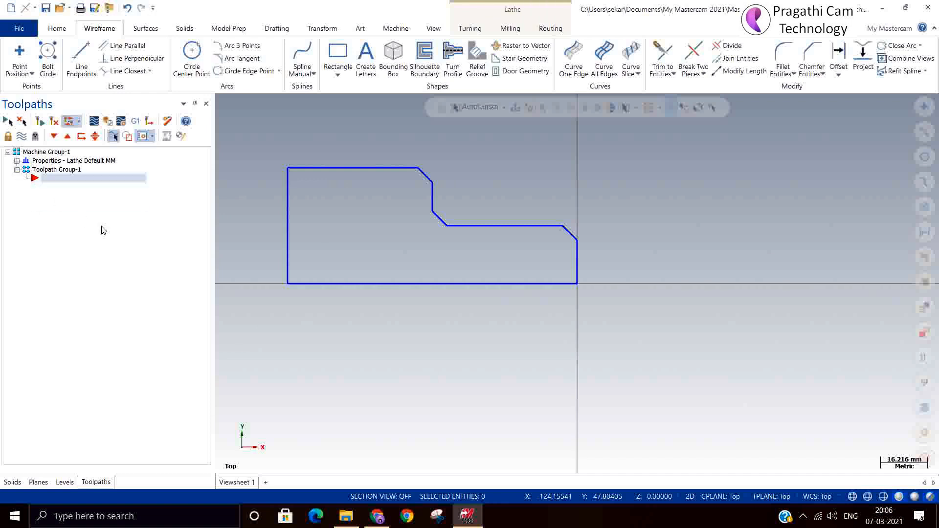
left_click(8, 152)
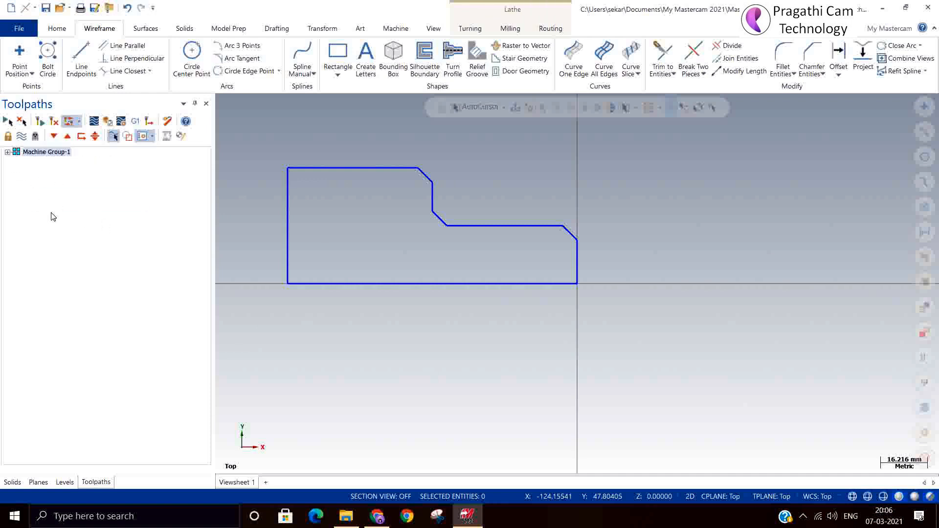
left_click(7, 152)
left_click(16, 161)
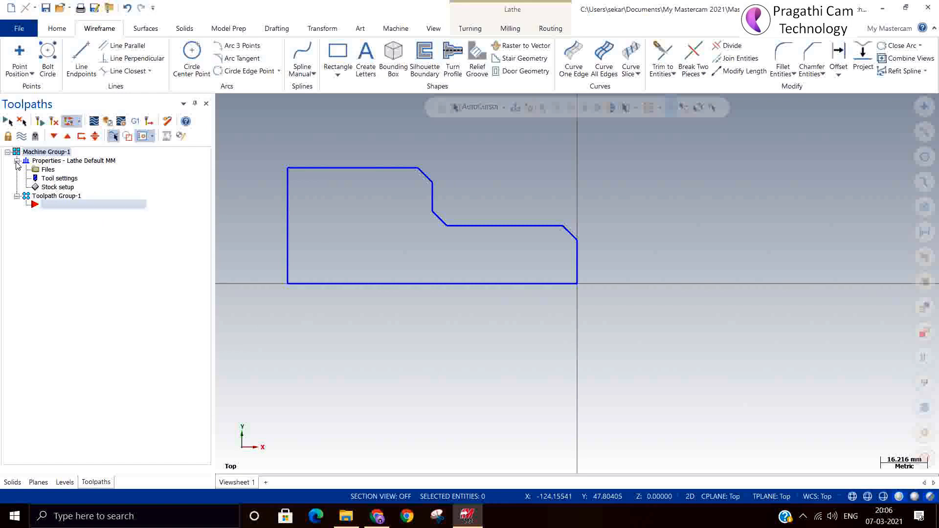
Step: Review the machine group's file, tool settings and stock setup properties
left_click(48, 170)
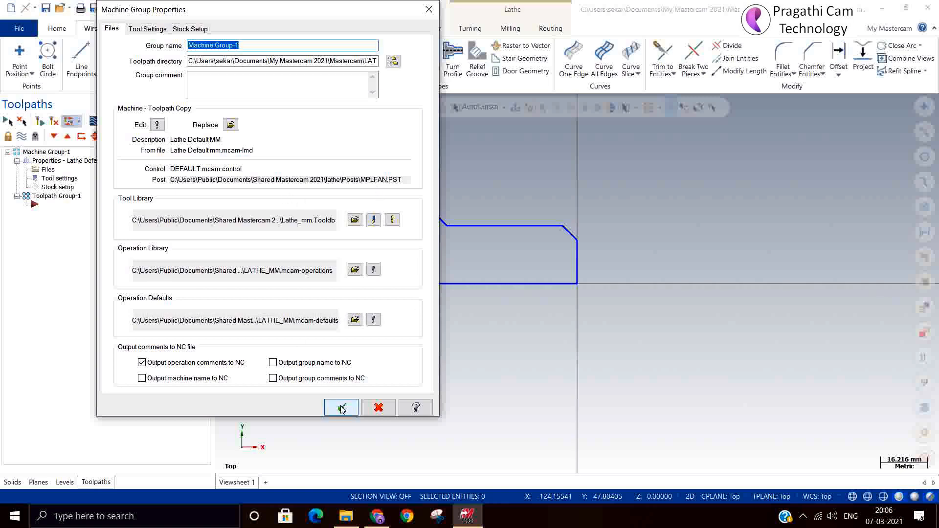
left_click(141, 30)
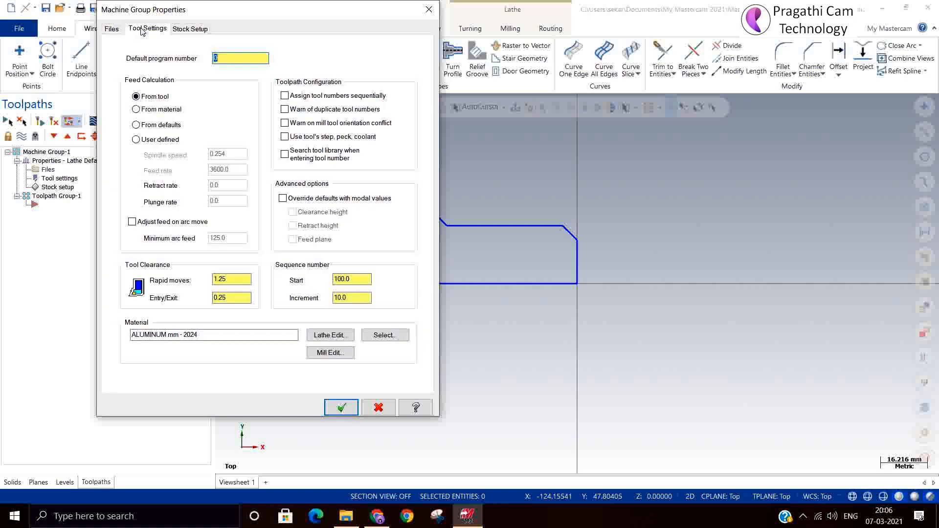
left_click(180, 30)
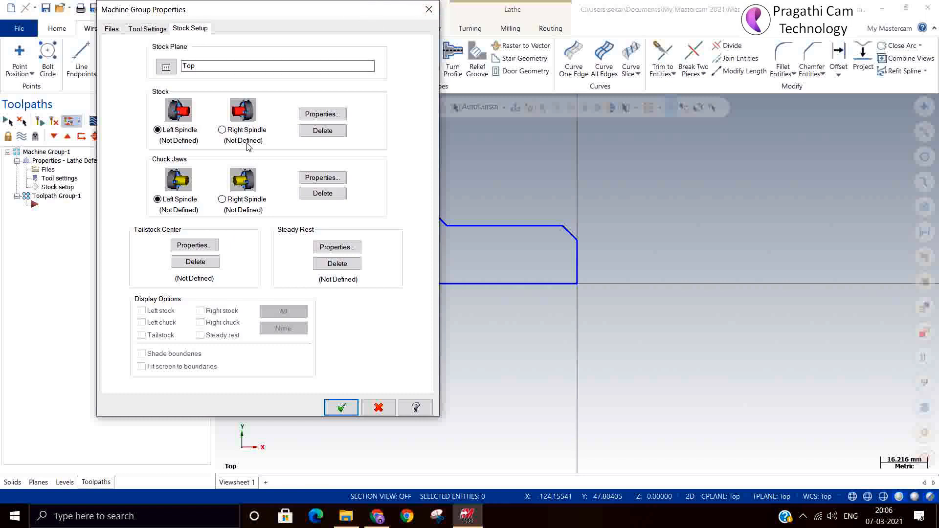
Step: Open the left-spindle stock's properties and move the dialog aside to uncover more of the profile
left_click(222, 131)
left_click(202, 131)
left_click(317, 114)
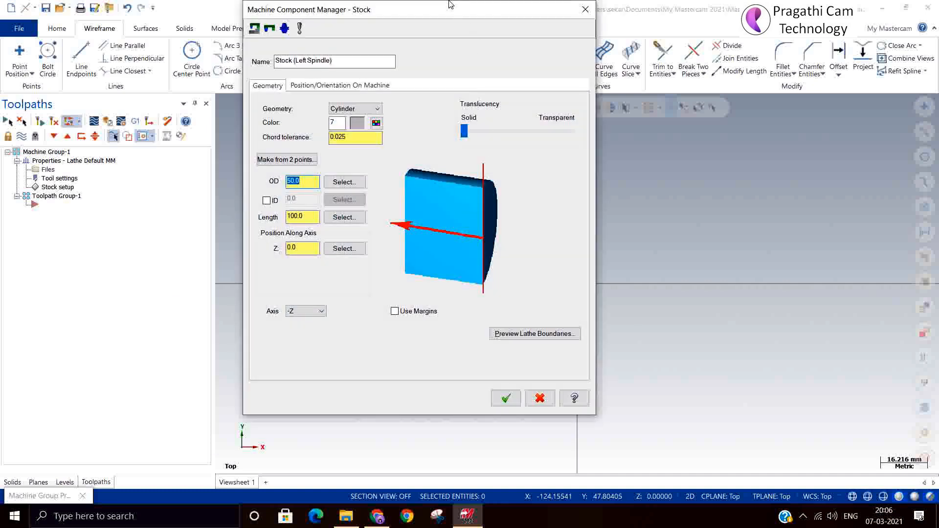
left_click_drag(446, 7, 275, 18)
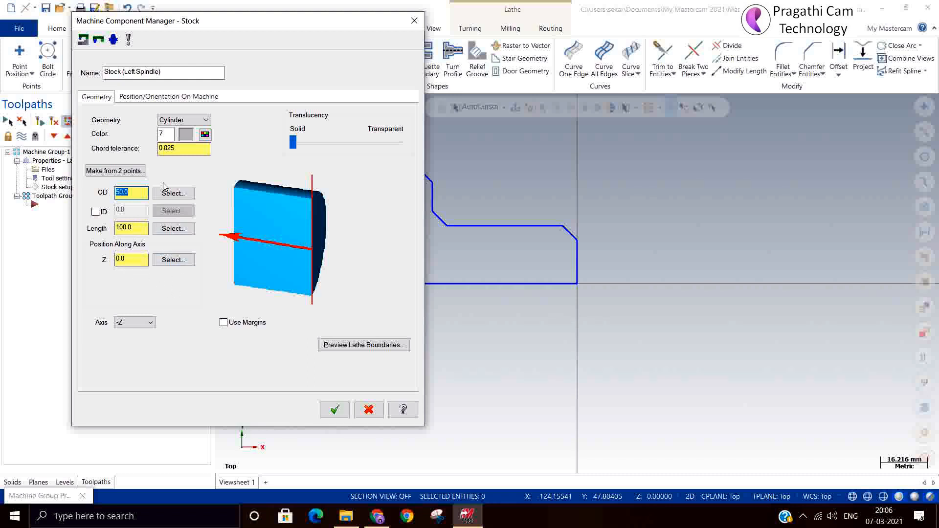
Step: Try the No geometry option for the left-spindle stock and return its geometry to Cylinder
left_click(181, 123)
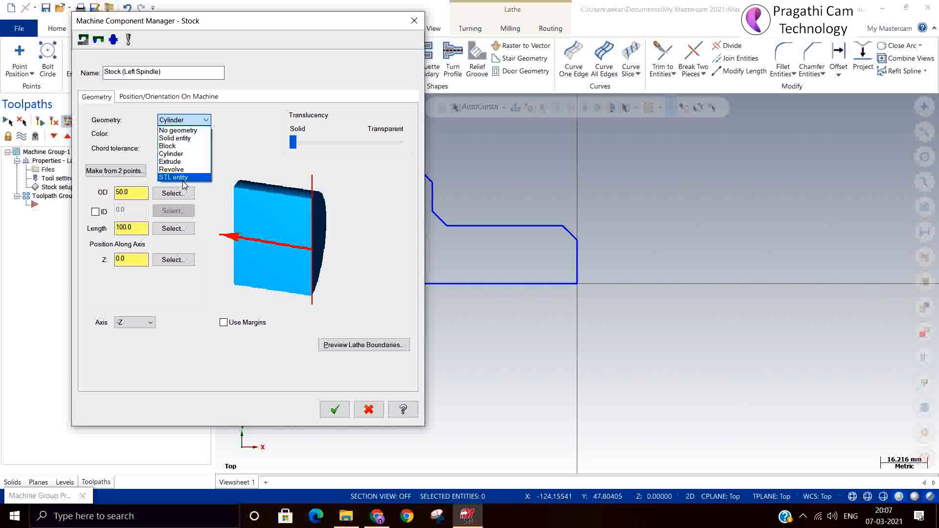
left_click(188, 133)
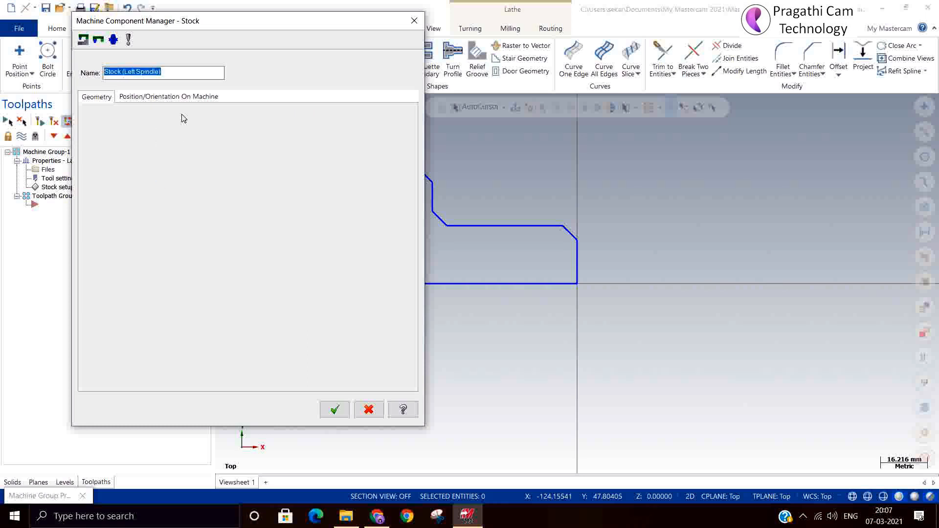
left_click(177, 122)
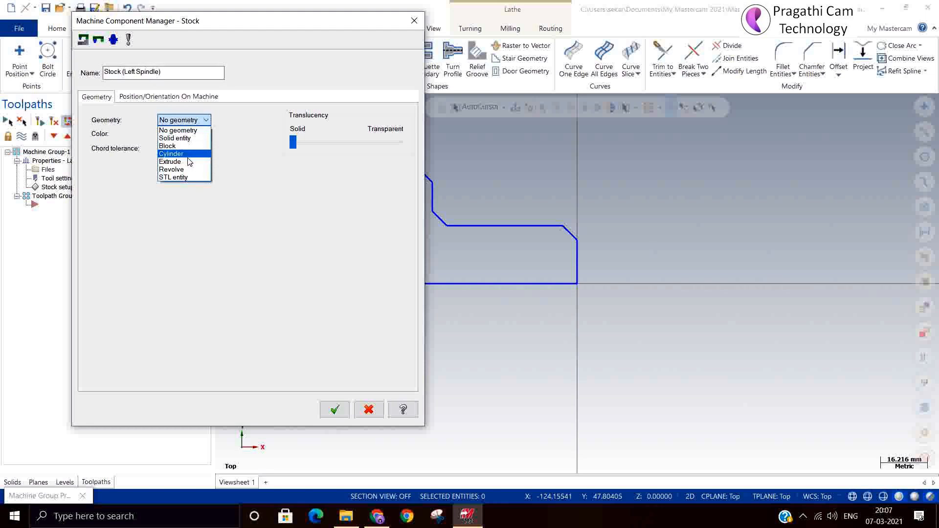
left_click(190, 157)
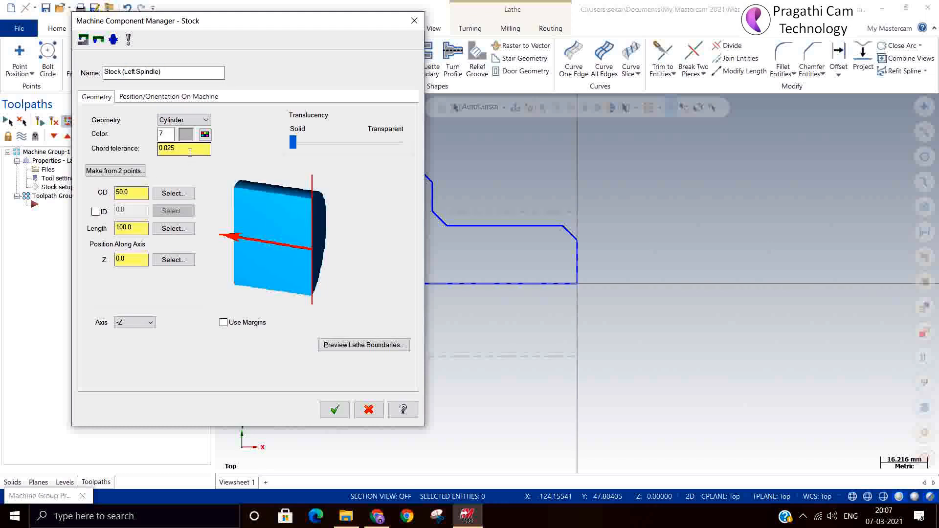
Step: Define the stock cylinder from two points, the origin and the profile's upper-left corner, and preview the lathe boundaries
left_click(139, 174)
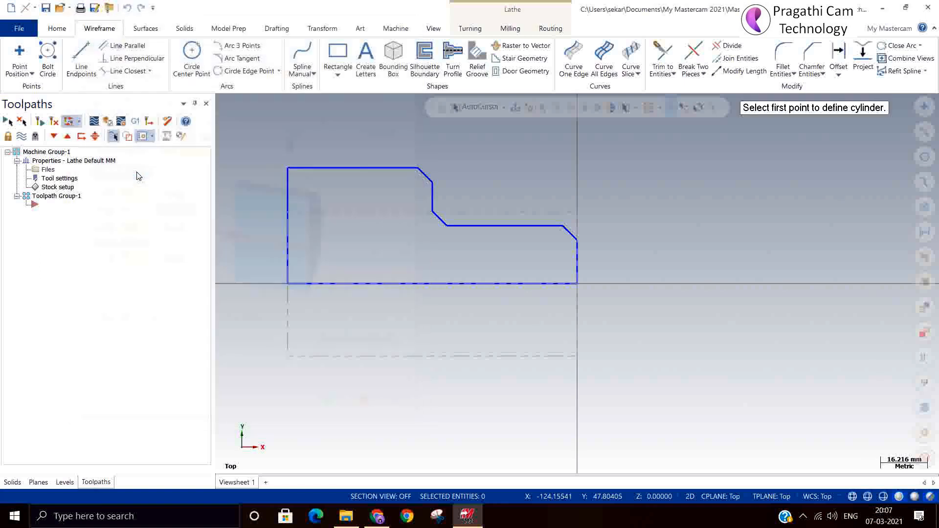
left_click(577, 283)
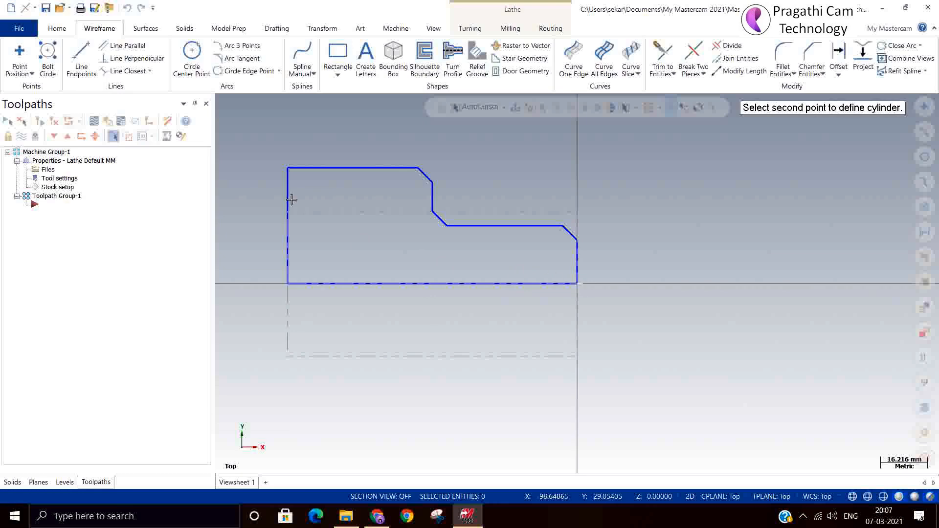
left_click(287, 168)
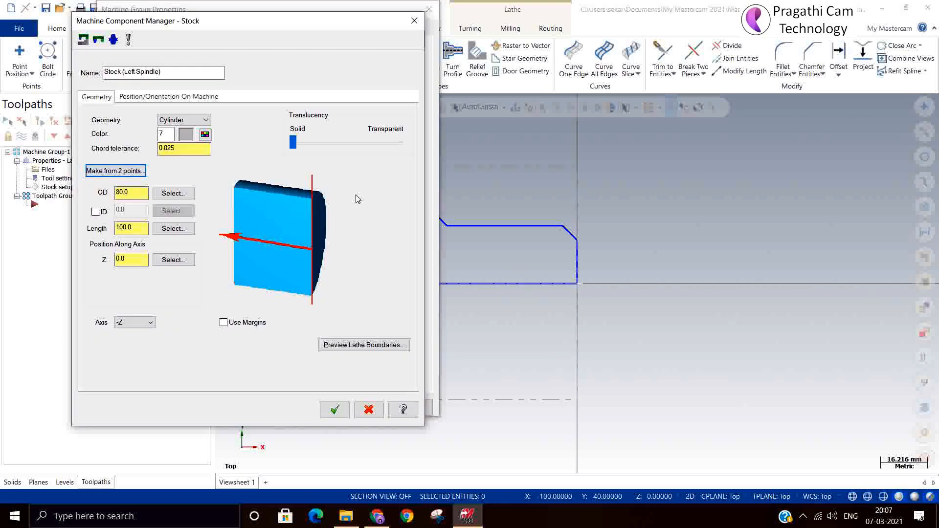
left_click(380, 348)
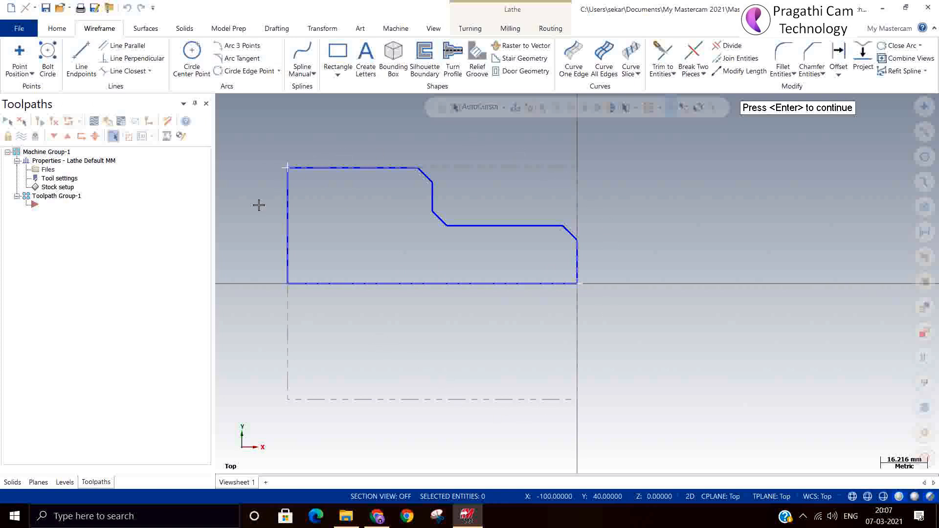
key("Return")
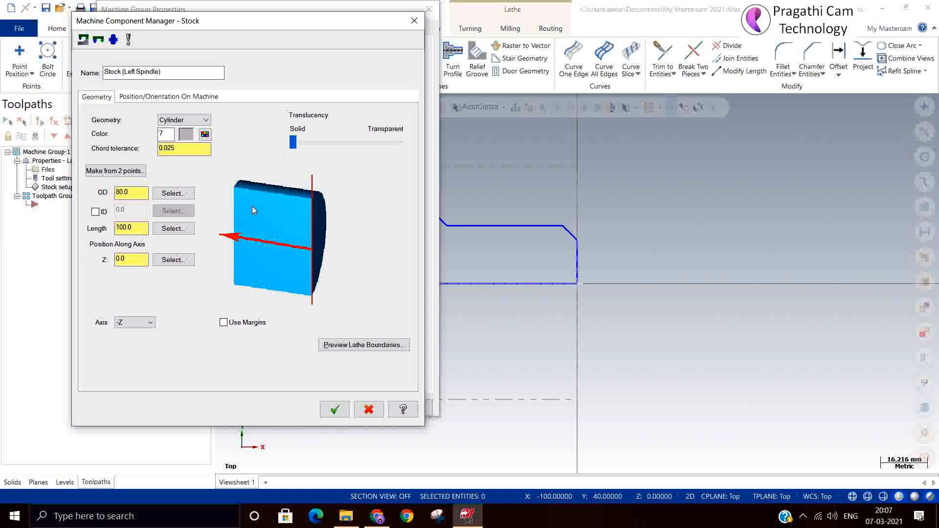
Step: Check the stock's margin options, leave them off, and set the stock's Z position along the axis to 1
left_click(231, 327)
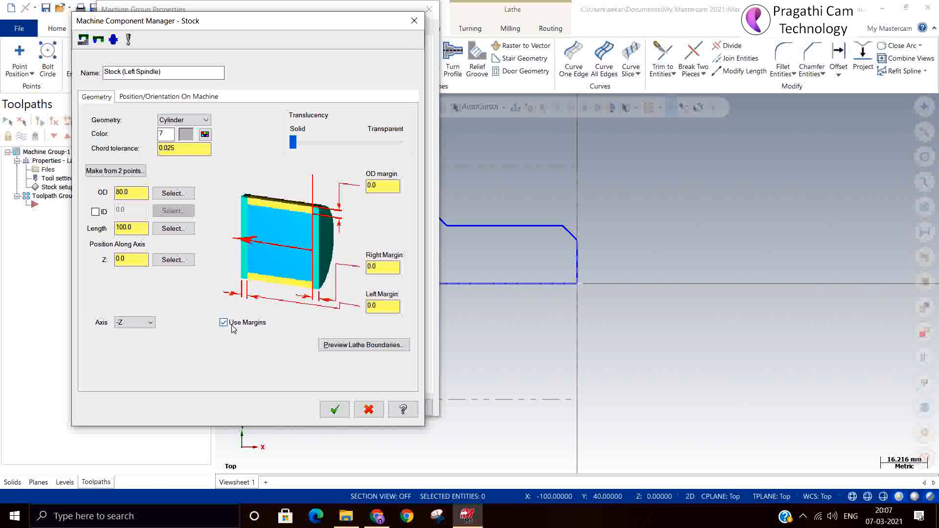
left_click(232, 327)
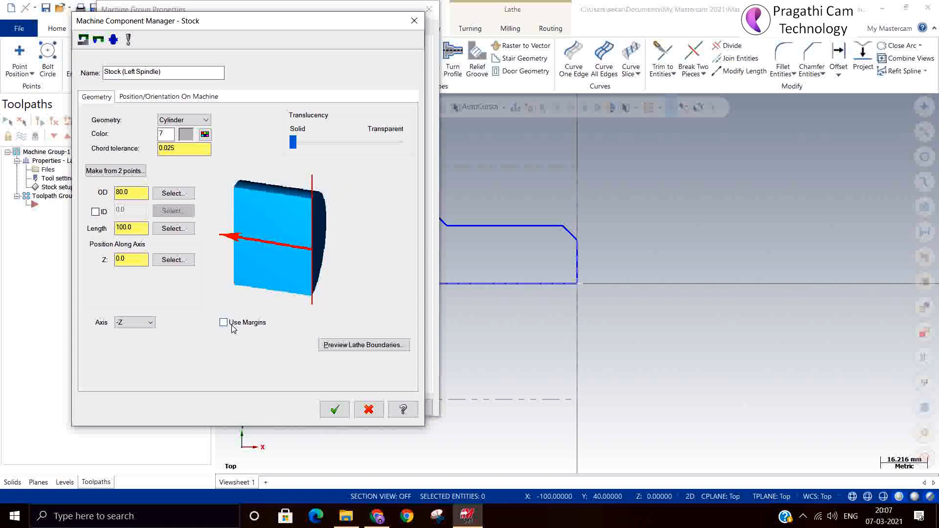
left_click(137, 227)
key("Tab")
type("1")
key("Return")
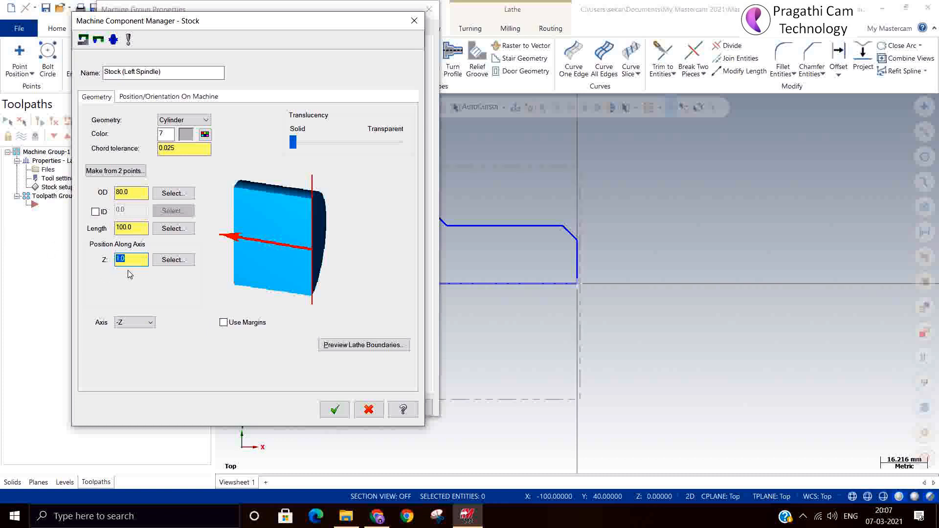
Step: Preview the shifted stock boundary at the profile's front face and accept the stock definition
left_click(374, 345)
scroll(521, 247, "up", 3)
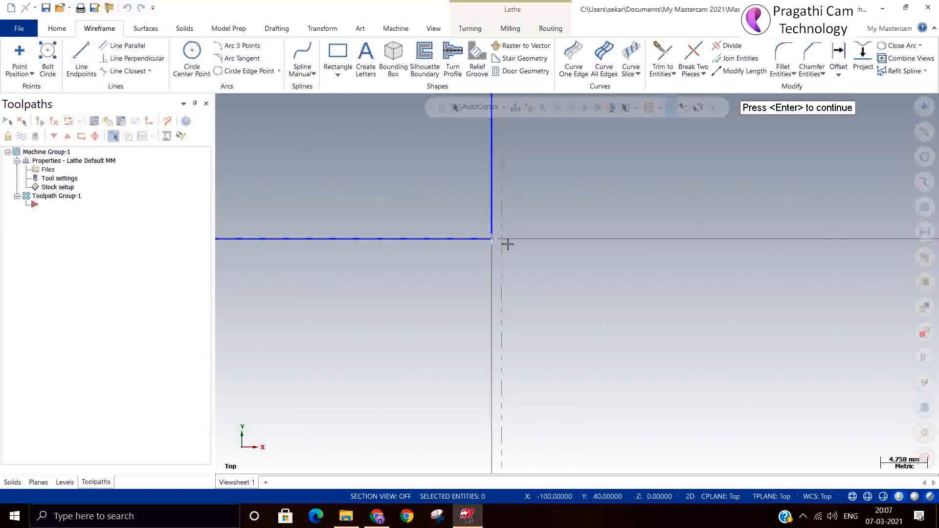
scroll(521, 256, "down", 4)
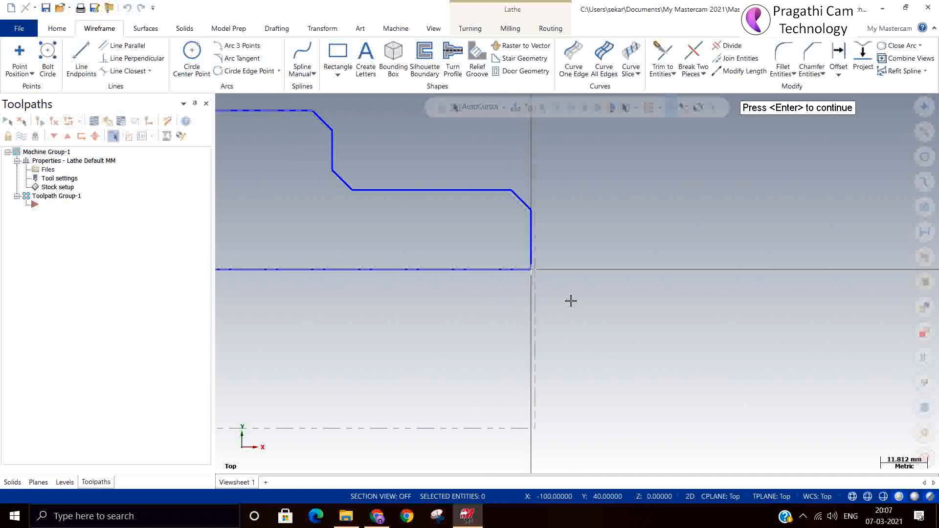
key("Return")
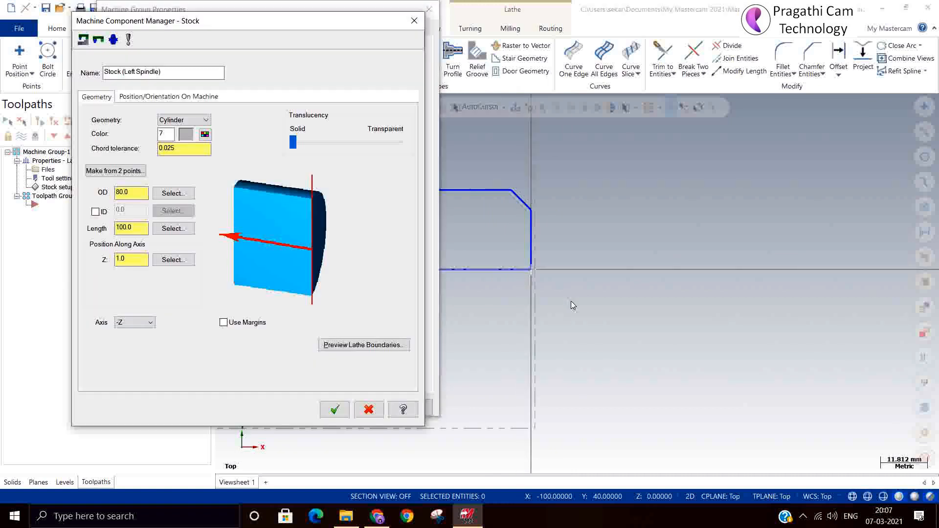
left_click(328, 409)
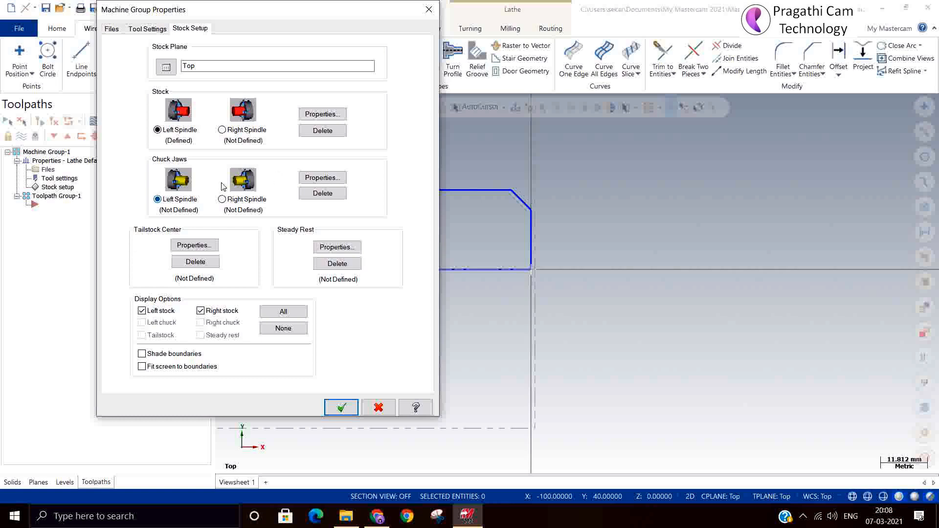
Step: Open the left-spindle chuck jaw parameters and toggle From stock on and off to load the 80 mm diameter
left_click(308, 179)
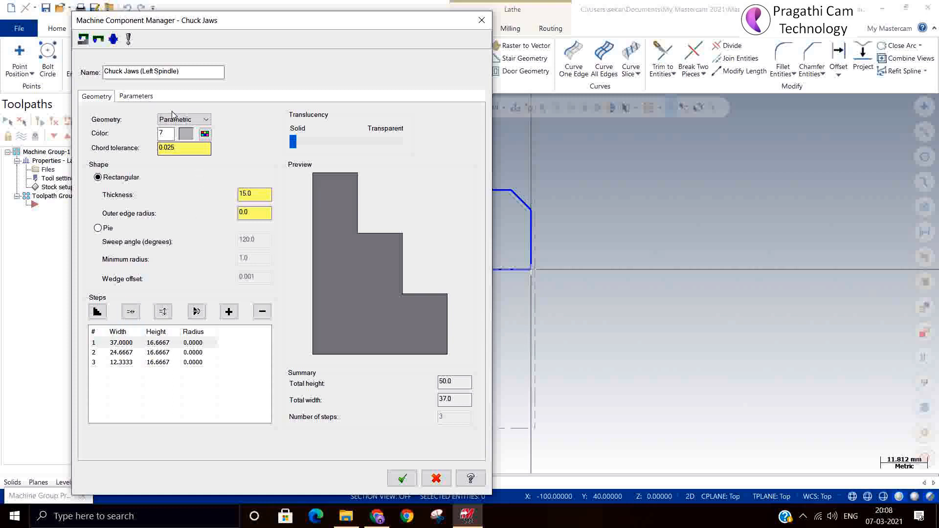
left_click(136, 96)
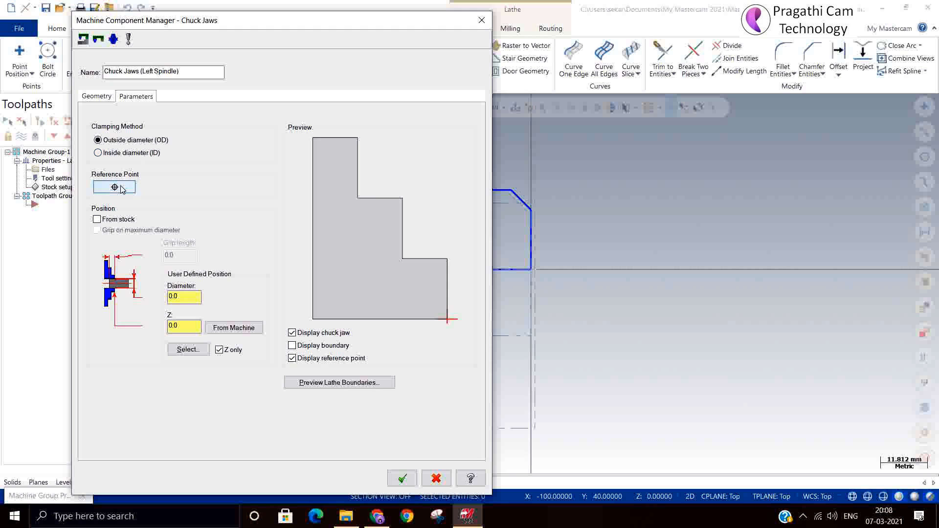
left_click(113, 222)
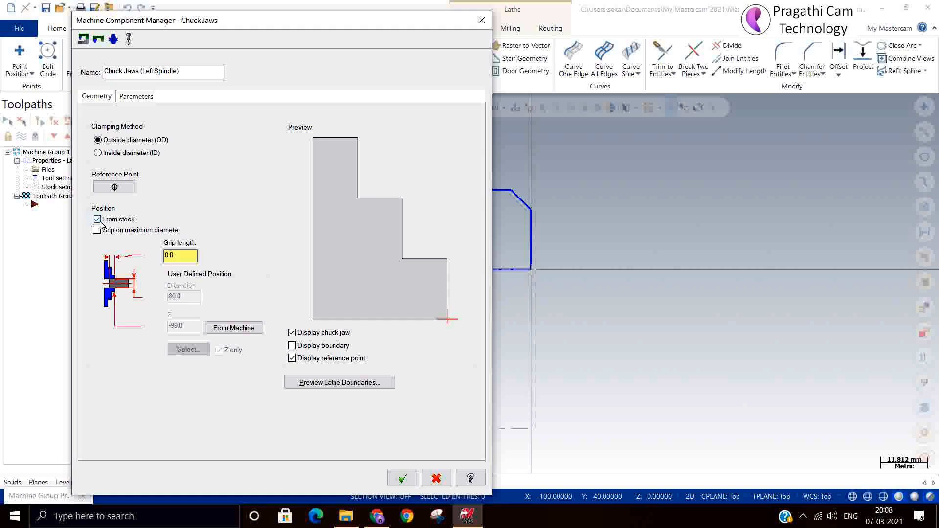
left_click(98, 220)
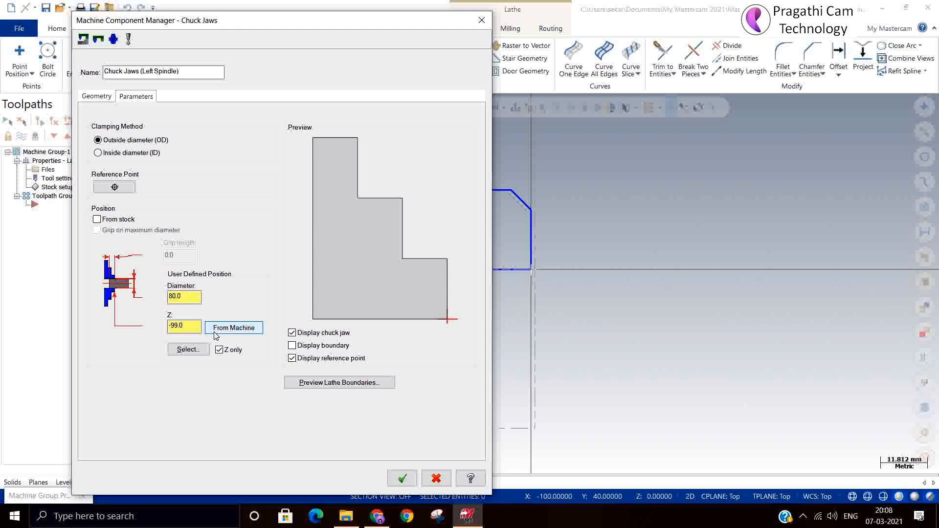
Step: Position the chuck jaw reference at the midpoint of the profile's upper edge, Z -77.5
left_click(186, 350)
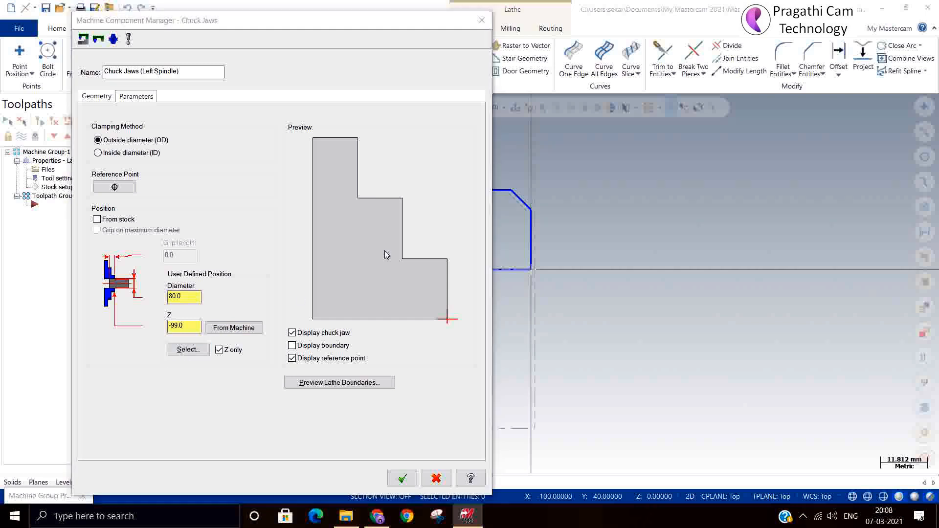
scroll(618, 346, "down", 1)
scroll(618, 346, "down", 1)
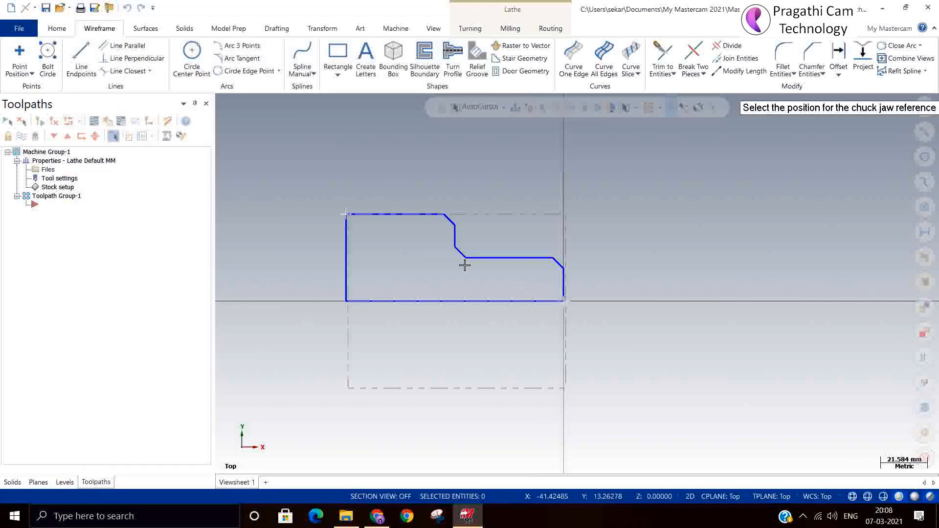
left_click(392, 212)
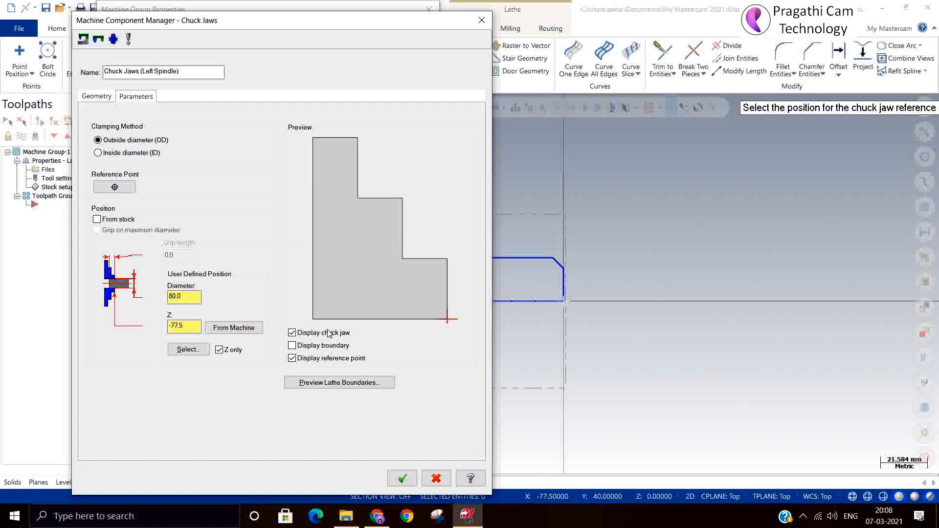
Step: Preview the lathe boundaries to check the chuck jaws' position against the stock
left_click(344, 386)
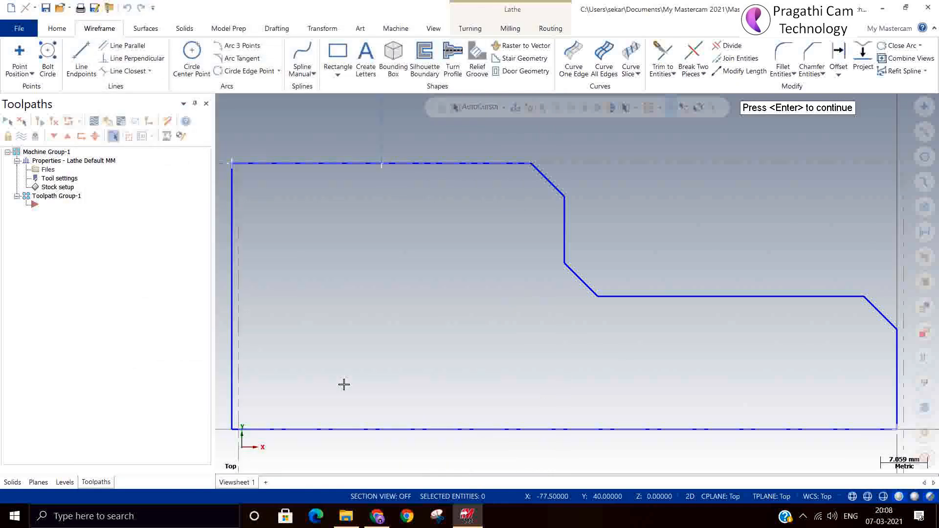
scroll(472, 413, "down", 3)
scroll(401, 358, "down", 2)
scroll(325, 231, "down", 3)
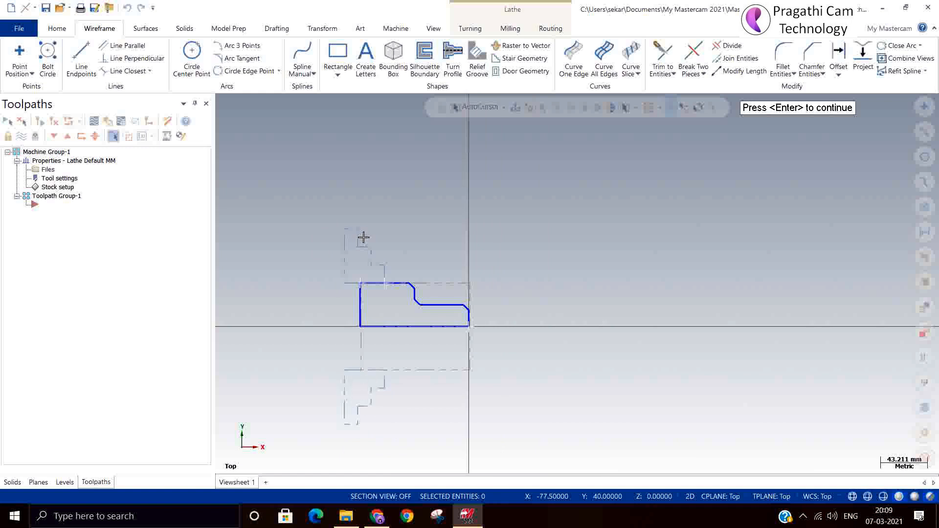
key("Return")
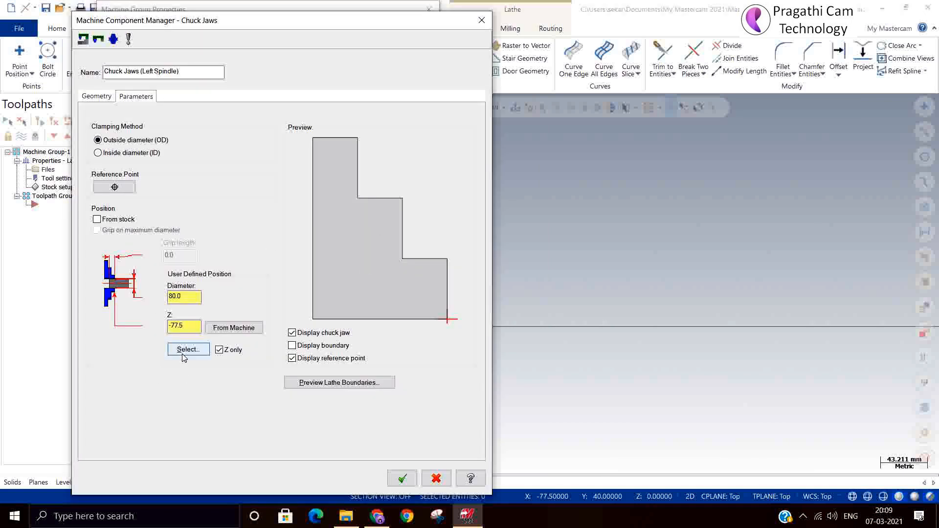
Step: Review the jaw's position values and step geometry, and accept the chuck jaws and the machine group properties
left_click(195, 299)
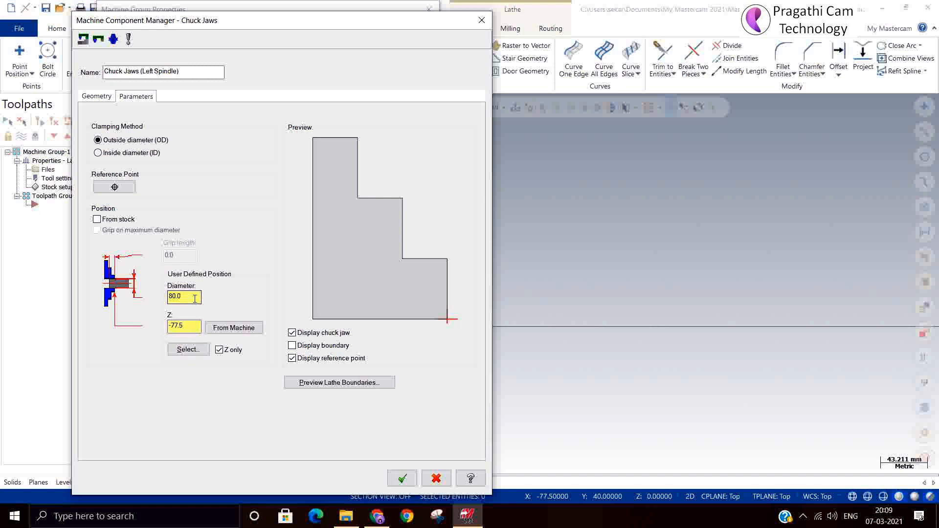
left_click(192, 327)
left_click(97, 97)
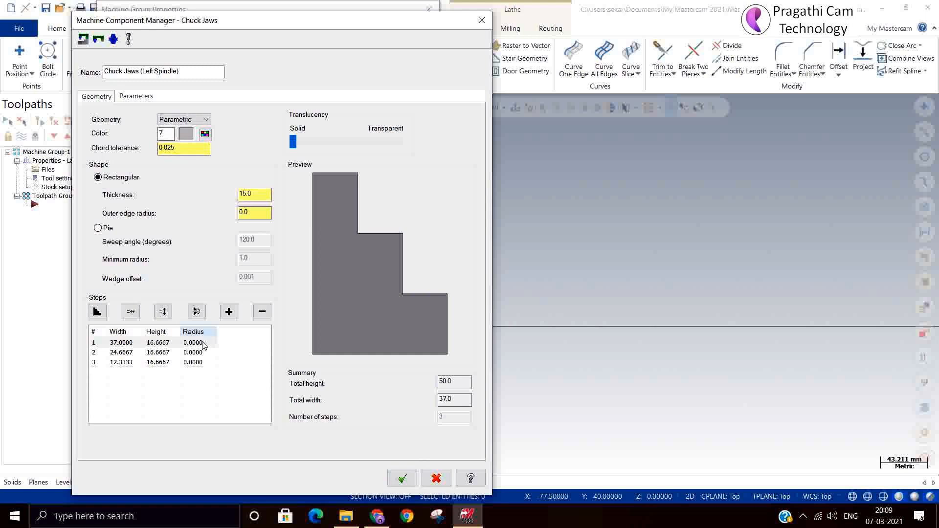
left_click(397, 473)
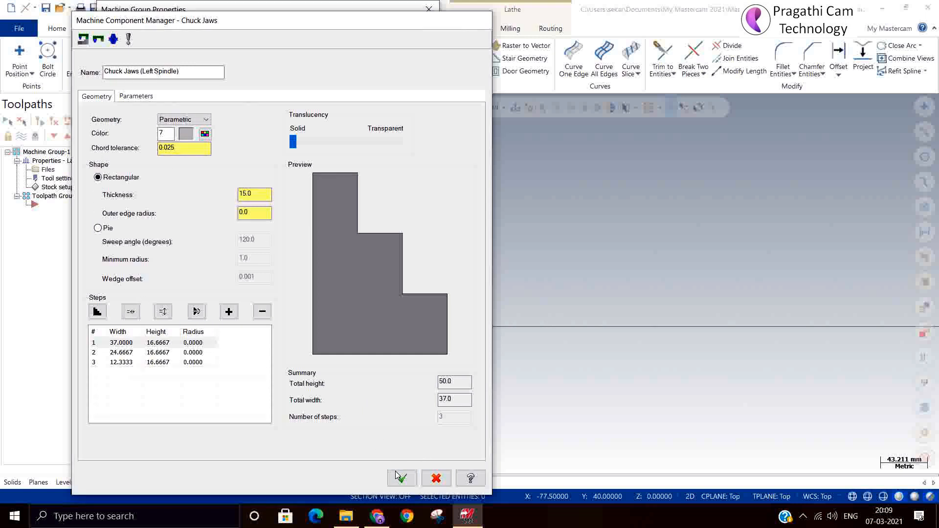
left_click(337, 408)
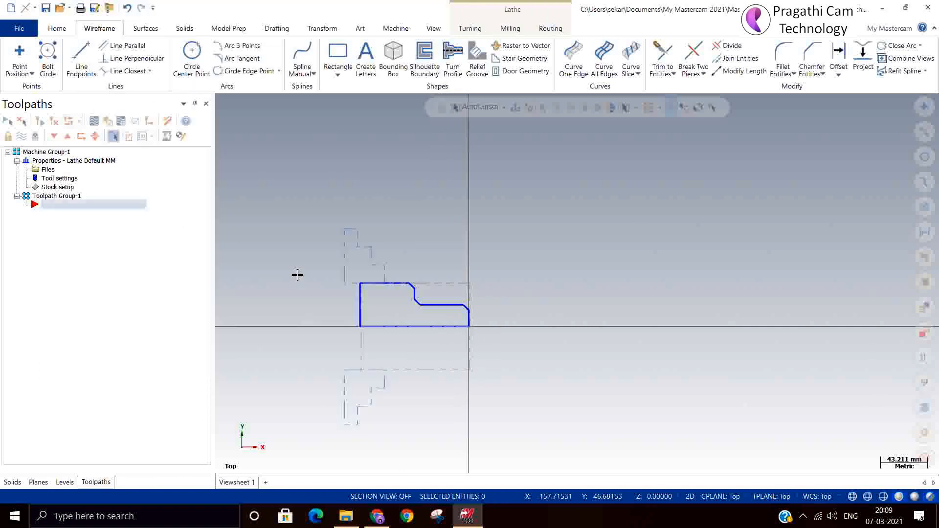
scroll(442, 305, "up", 2)
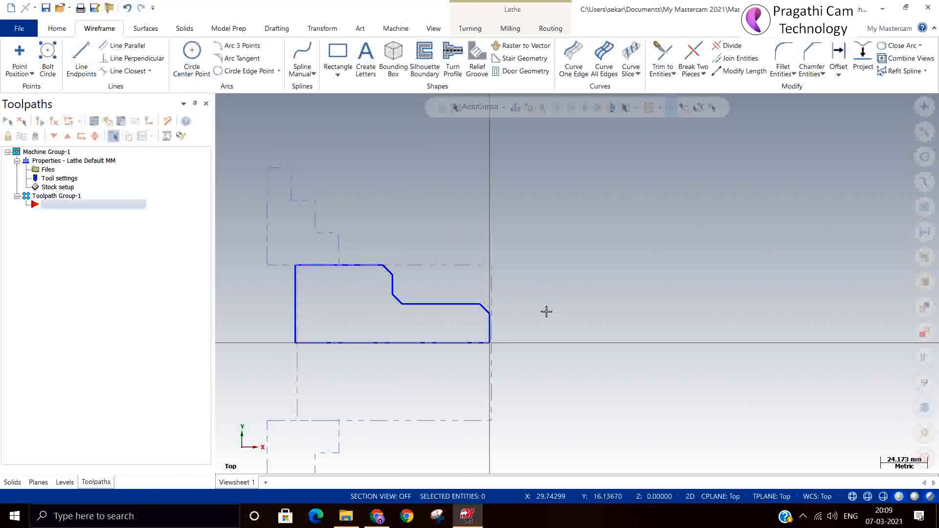